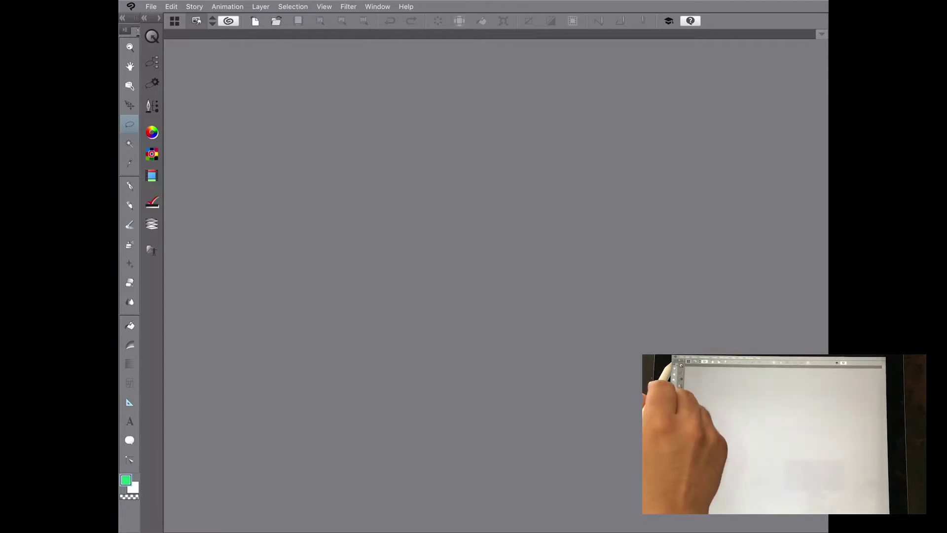
Step: Undock the Tool palette, widen it so its tools sit in rows, and dock it along the workspace's right edge
left_click_drag(137, 31, 257, 83)
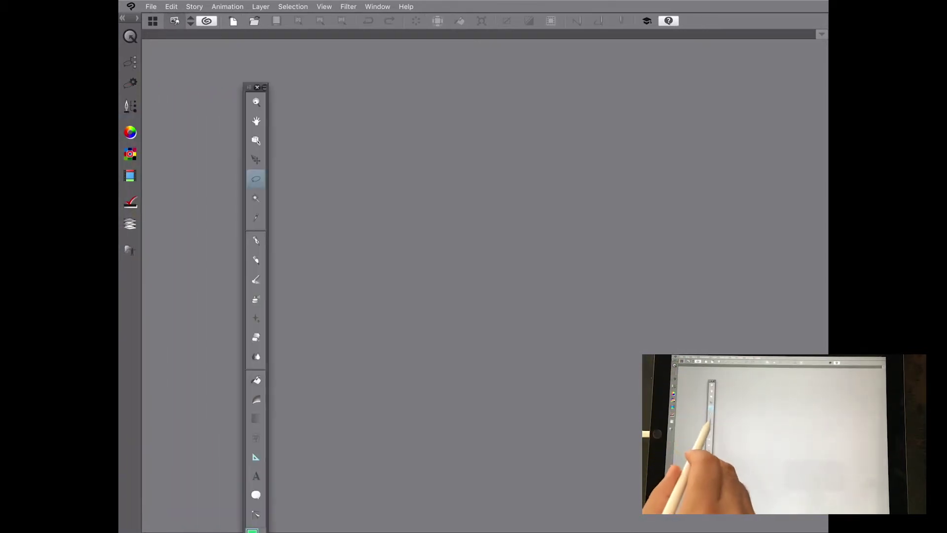
mouse_move(256, 240)
left_mouse_down()
mouse_move(288, 243)
mouse_move(268, 247)
mouse_move(325, 223)
mouse_move(363, 222)
left_mouse_up()
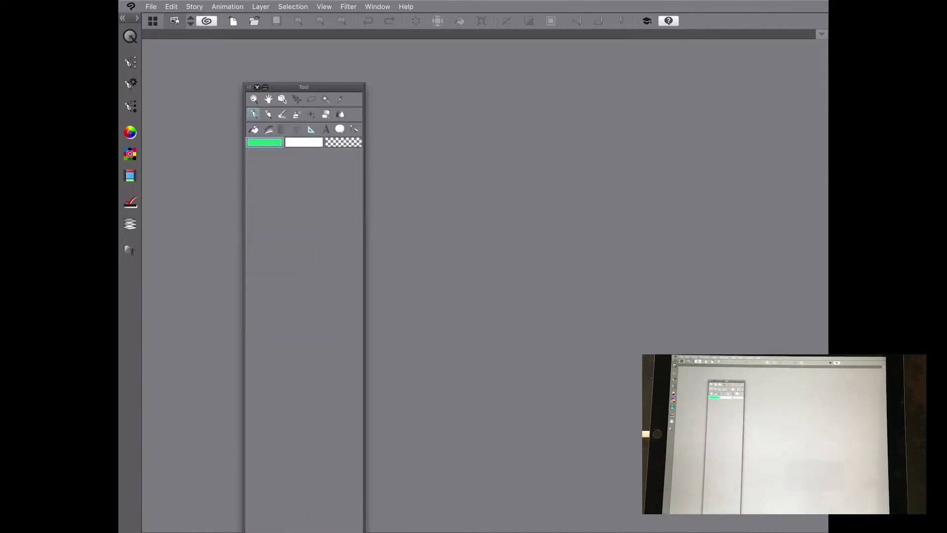
left_click_drag(316, 87, 804, 92)
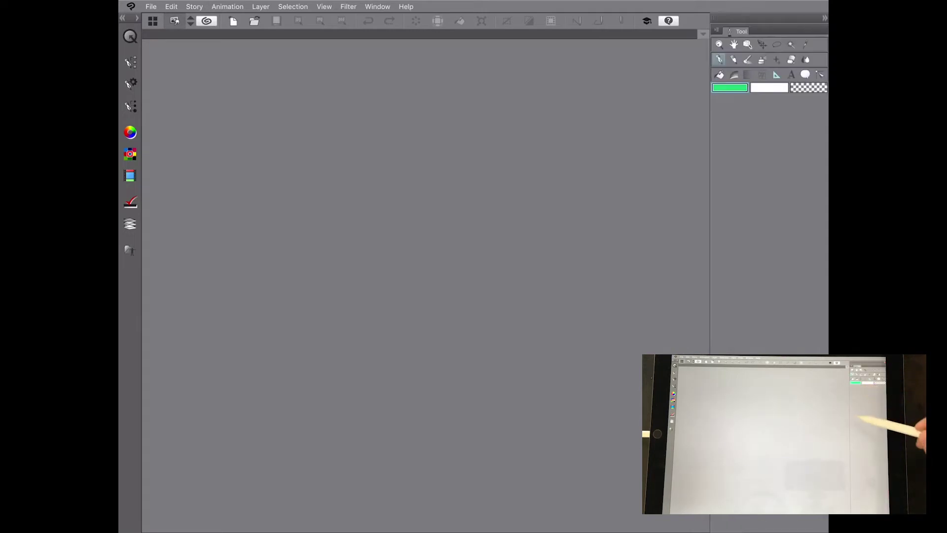
mouse_move(708, 212)
left_mouse_down()
mouse_move(778, 226)
mouse_move(704, 232)
mouse_move(711, 227)
left_mouse_up()
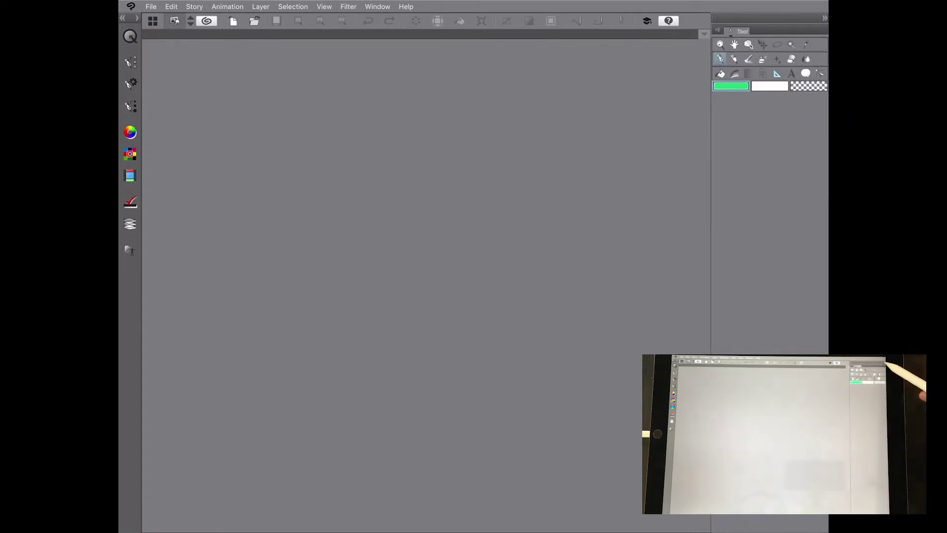
Step: Minimize and restore the dock holding the Tool palette, and narrow it to a single column of tools
left_click(824, 17)
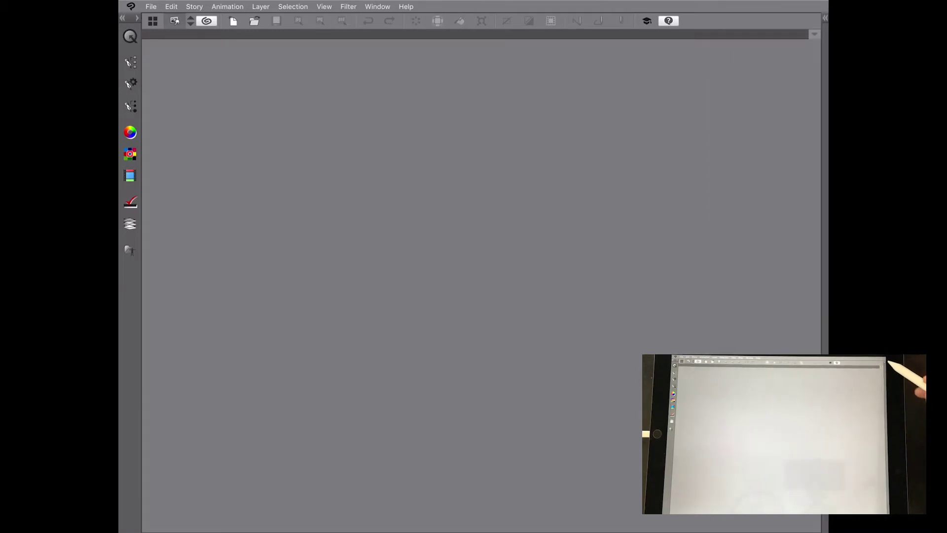
left_click(824, 18)
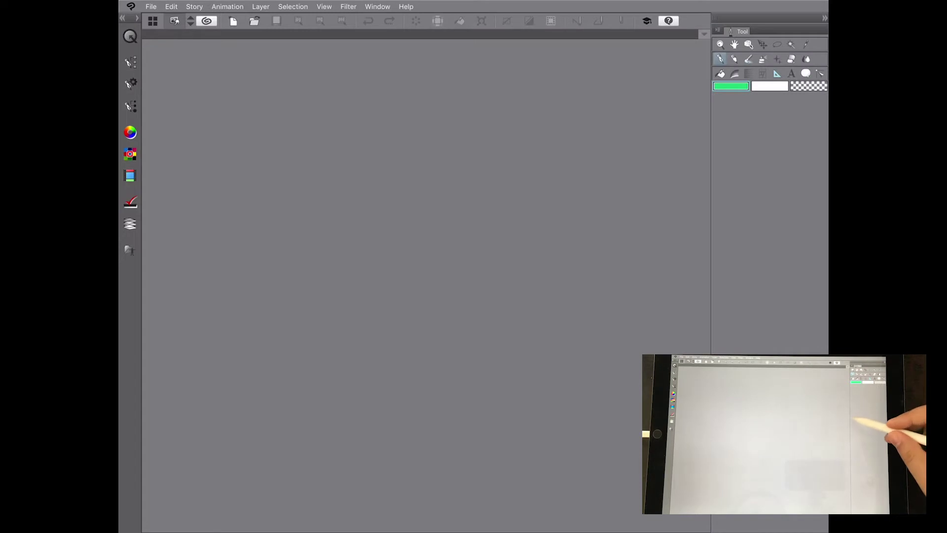
left_click_drag(711, 202, 807, 244)
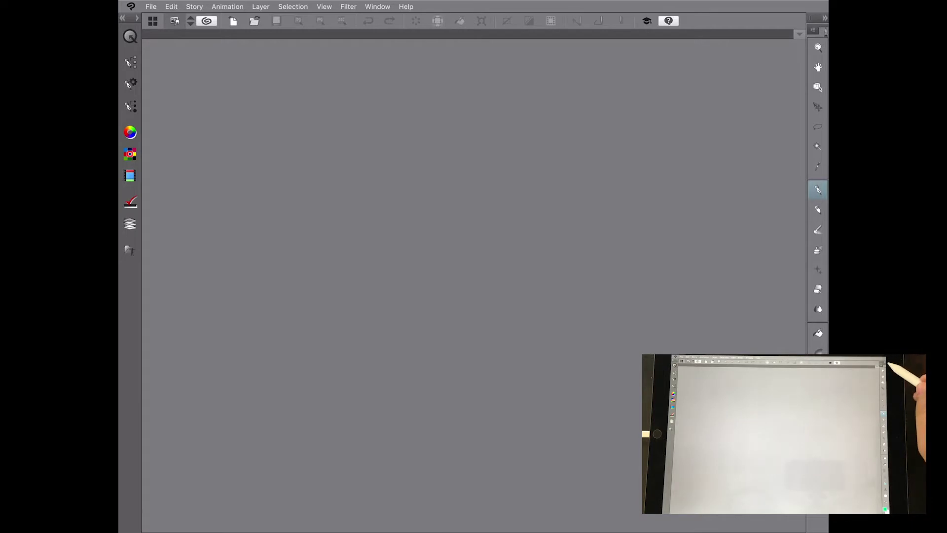
Step: Move the Tool palette into the icon dock below the Material palette and expand that dock
left_click_drag(821, 30, 131, 286)
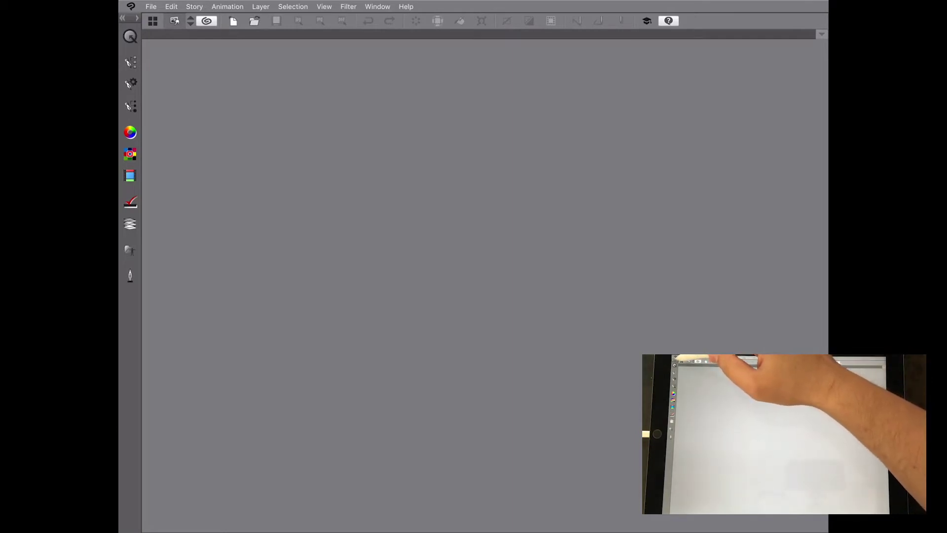
left_click(137, 18)
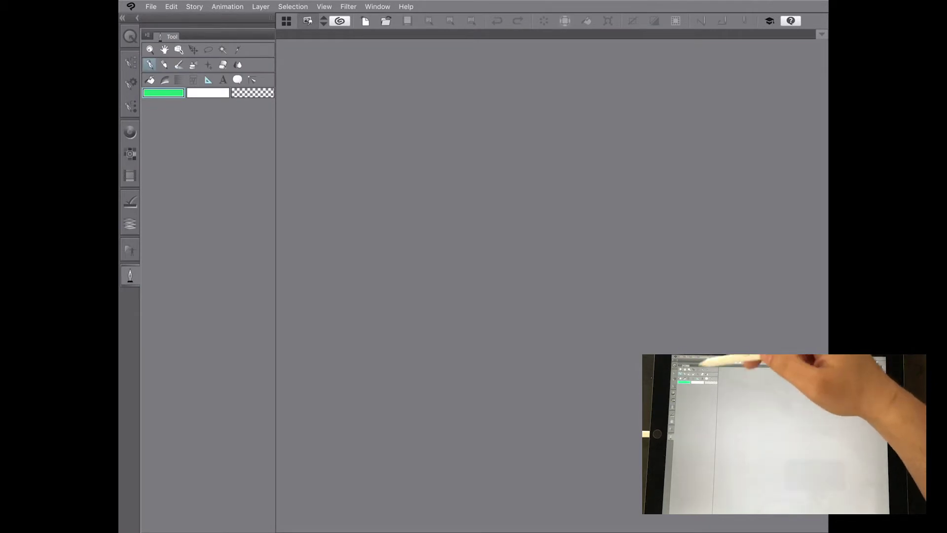
Step: Show the Material palette and widen both its dock and its folder tree column so the folder names fit
left_click(130, 250)
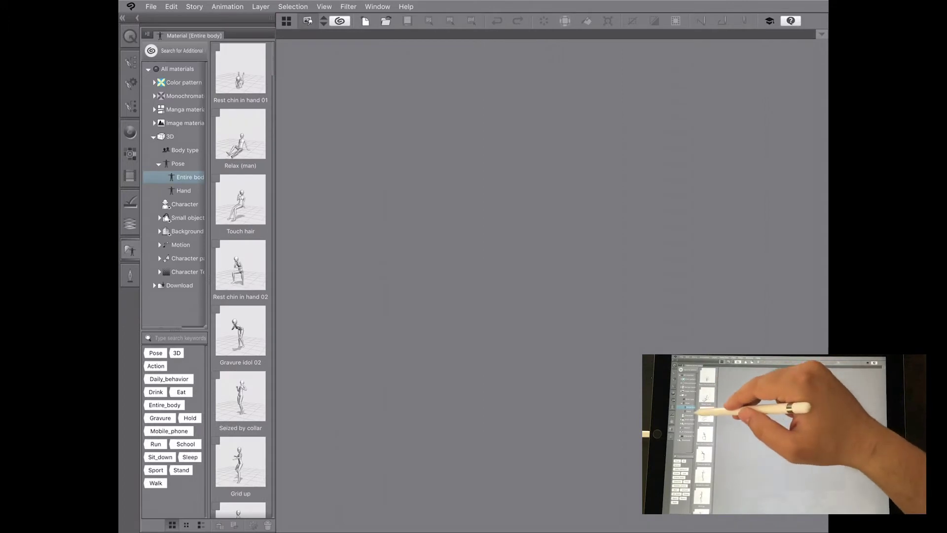
left_click(235, 199)
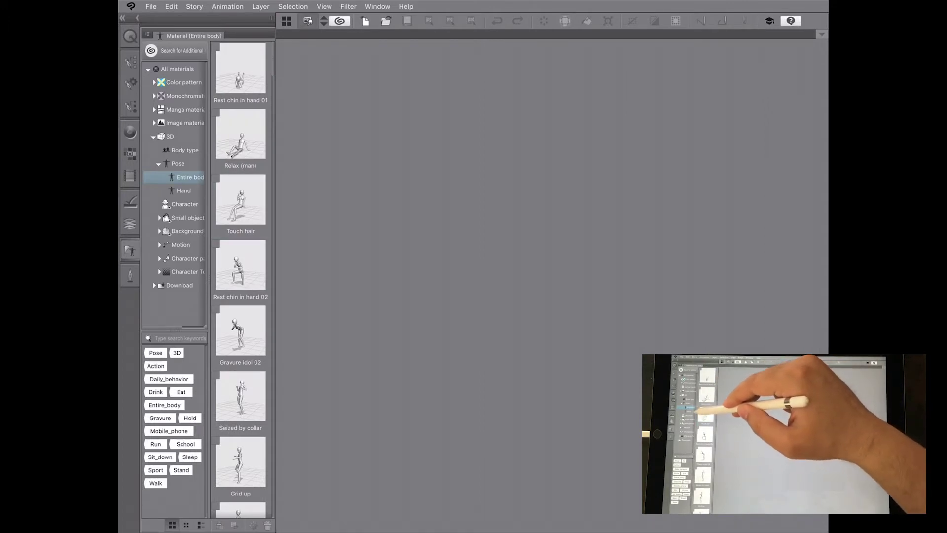
left_click_drag(208, 173, 232, 173)
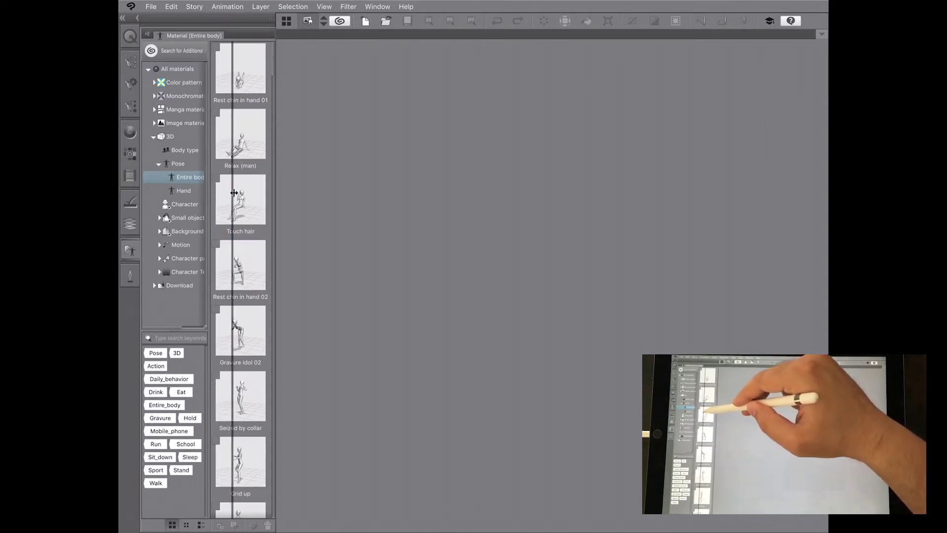
left_click_drag(275, 200, 315, 207)
left_click_drag(232, 208, 246, 207)
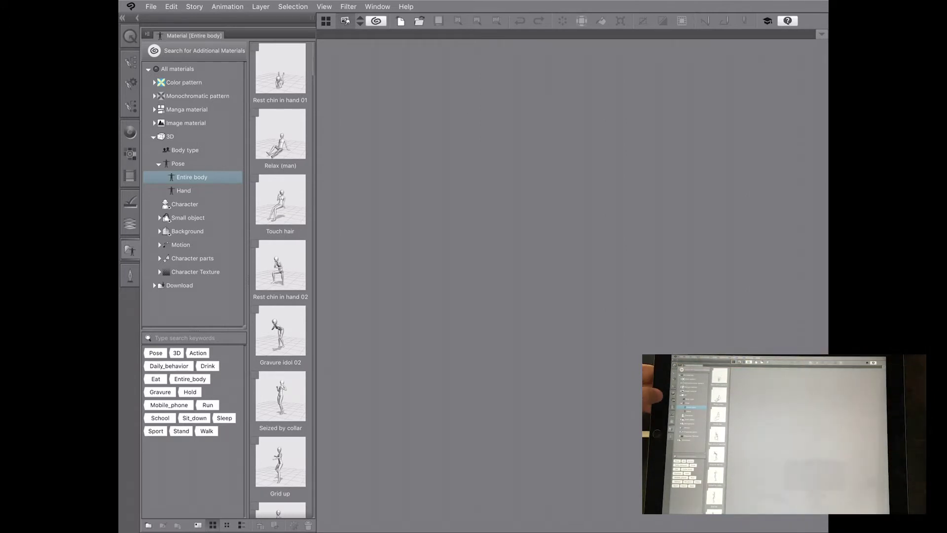
Step: View the color palettes and the Layer palettes in the expanded dock, and collapse the dock back to icons
left_click(130, 132)
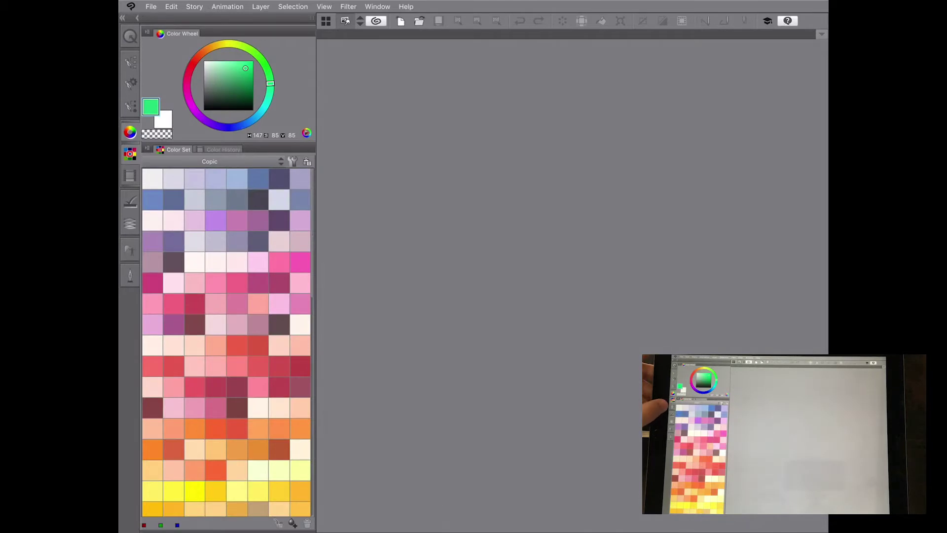
left_click(130, 176)
left_click(129, 202)
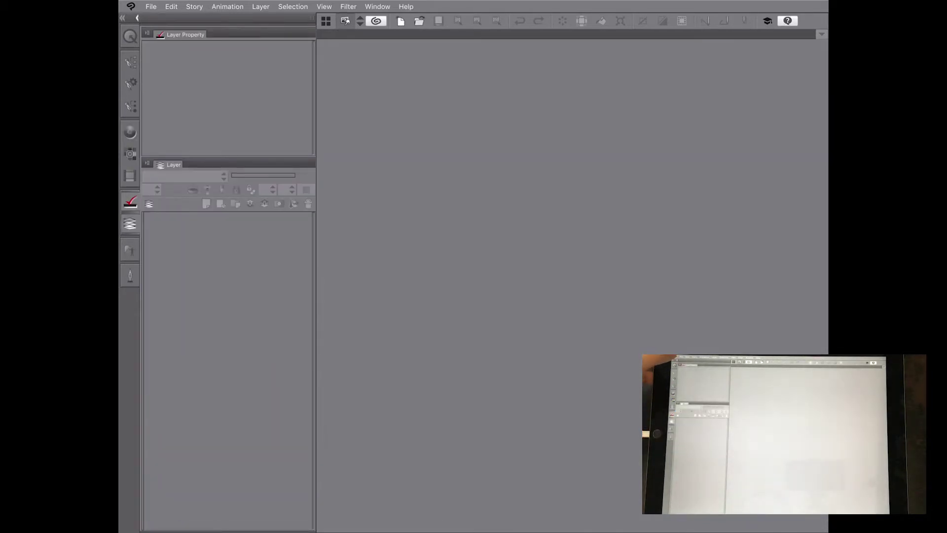
left_click(137, 19)
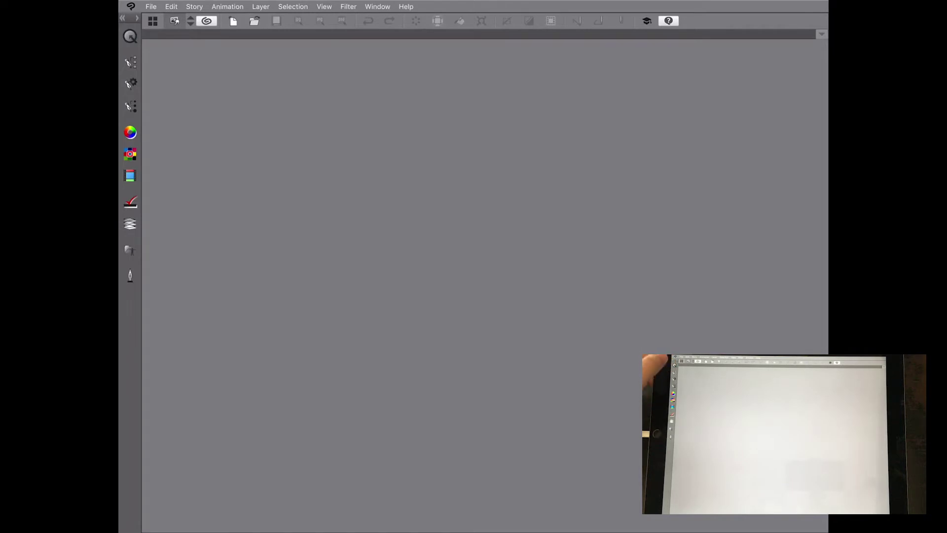
Step: Examine the Quick Access, Sub Tool, Tool property, Color Wheel, Color Set, Color History and Layer Property palettes as pop-ups from the collapsed dock
left_click(130, 37)
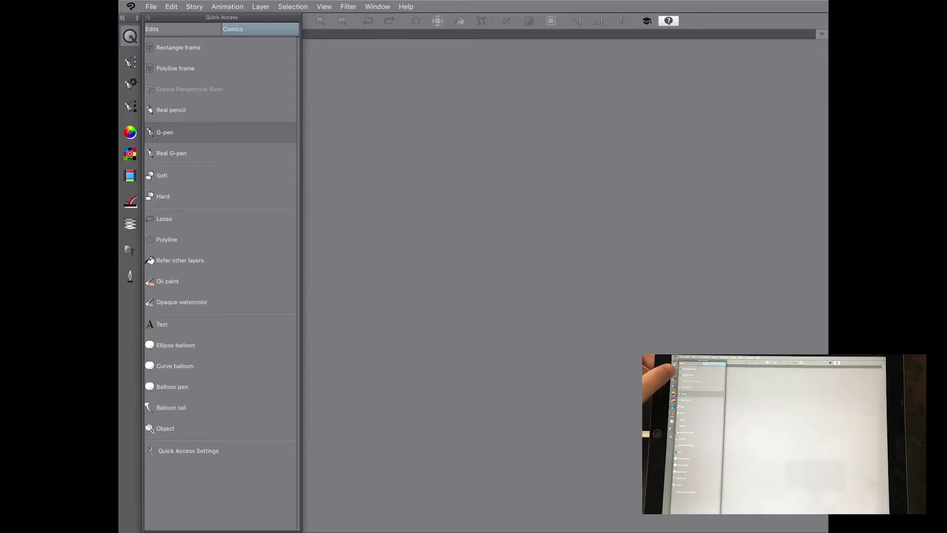
left_click(130, 62)
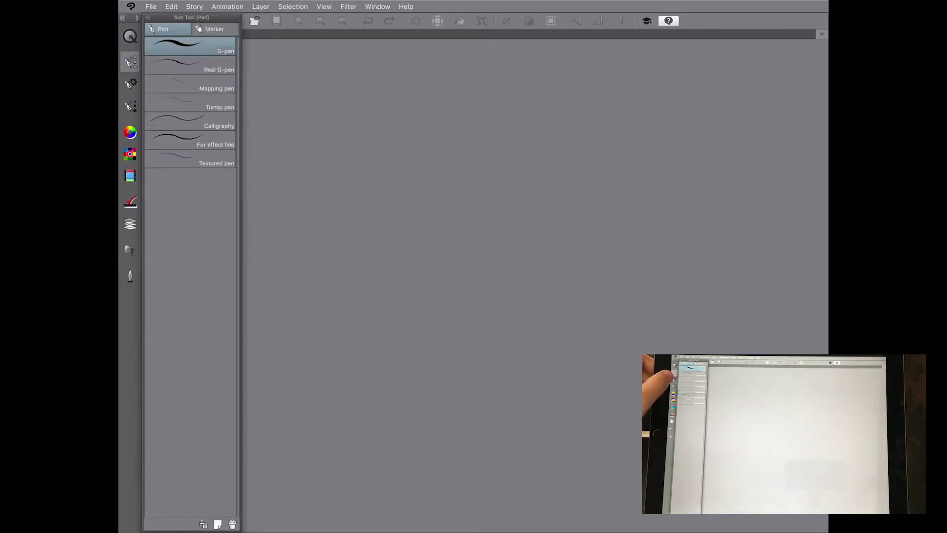
left_click(130, 84)
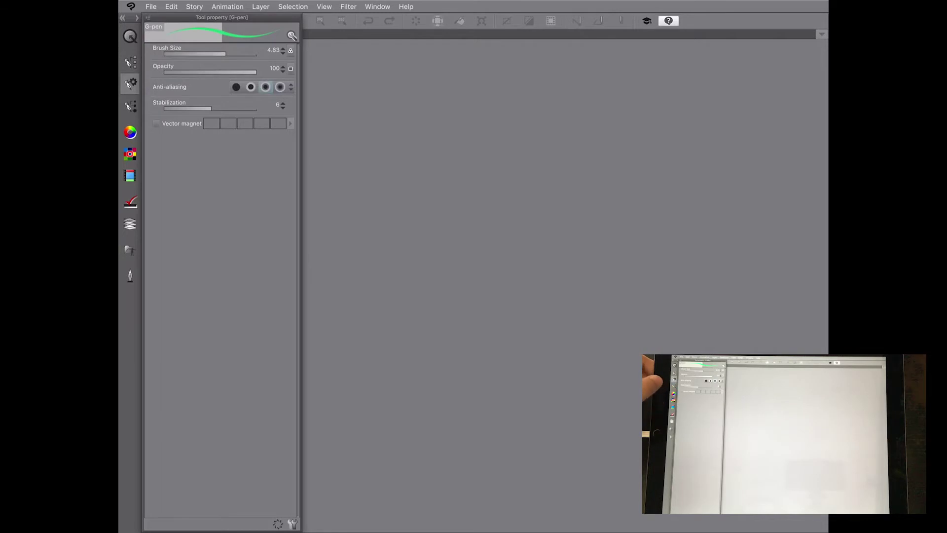
left_click(129, 132)
left_click(130, 153)
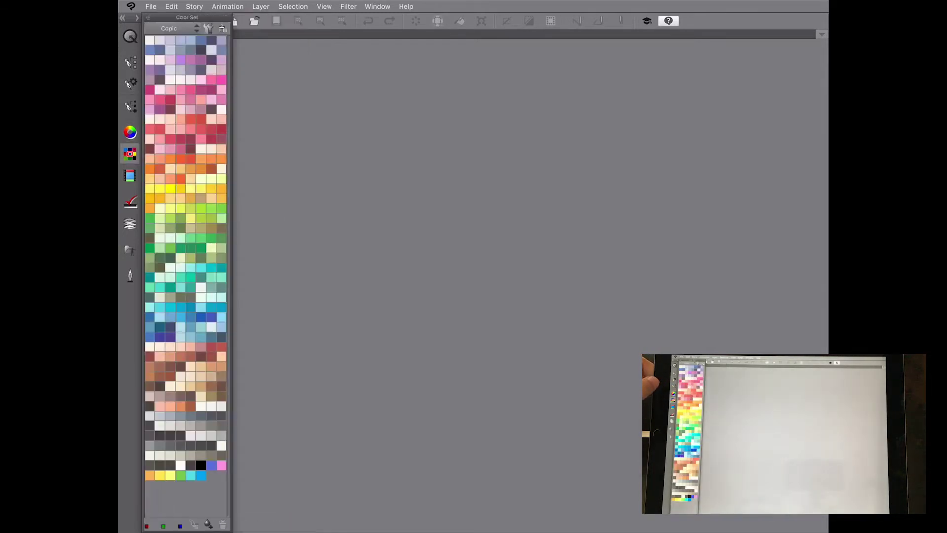
left_click(129, 176)
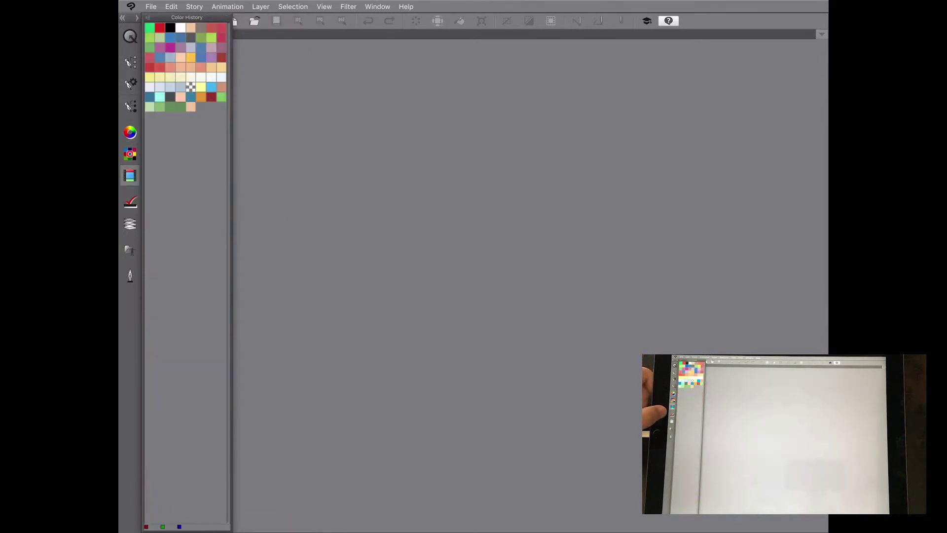
left_click(129, 202)
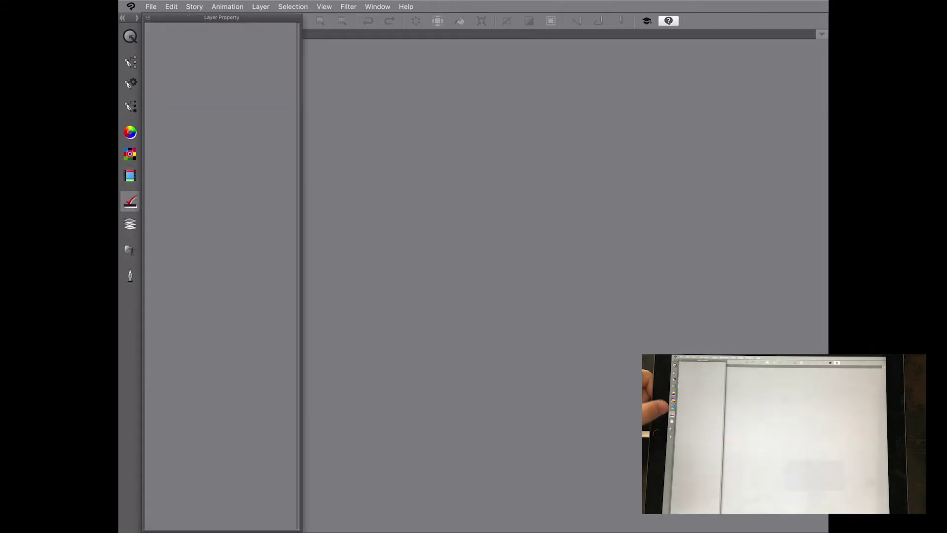
left_click(130, 201)
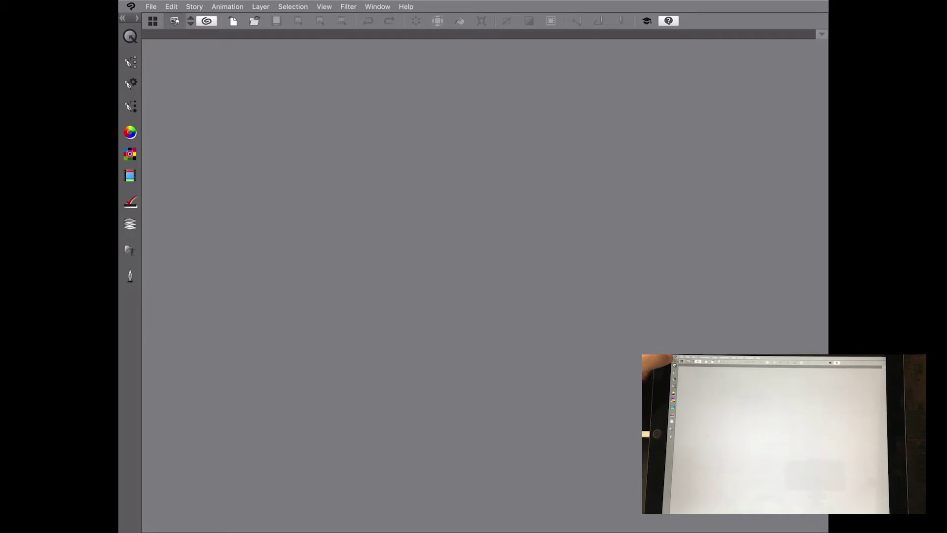
Step: Hide the palette dock completely and restore it collapsed to icons, checking that the Color Set pops open and closes
left_click(122, 18)
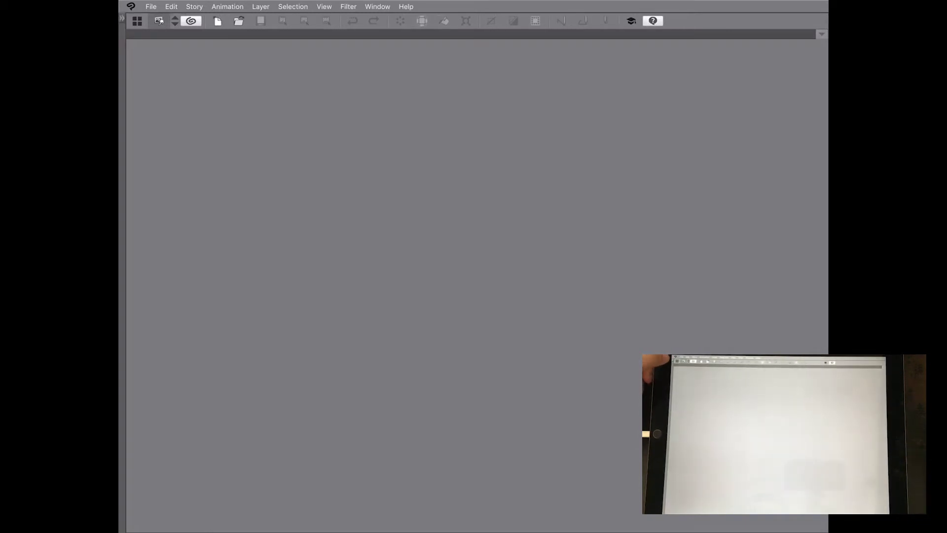
left_click(122, 18)
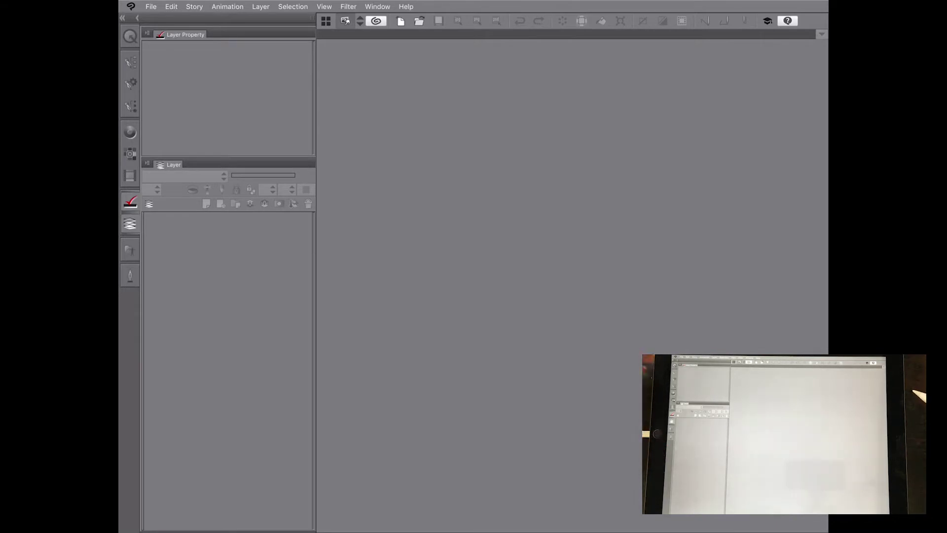
left_click(137, 18)
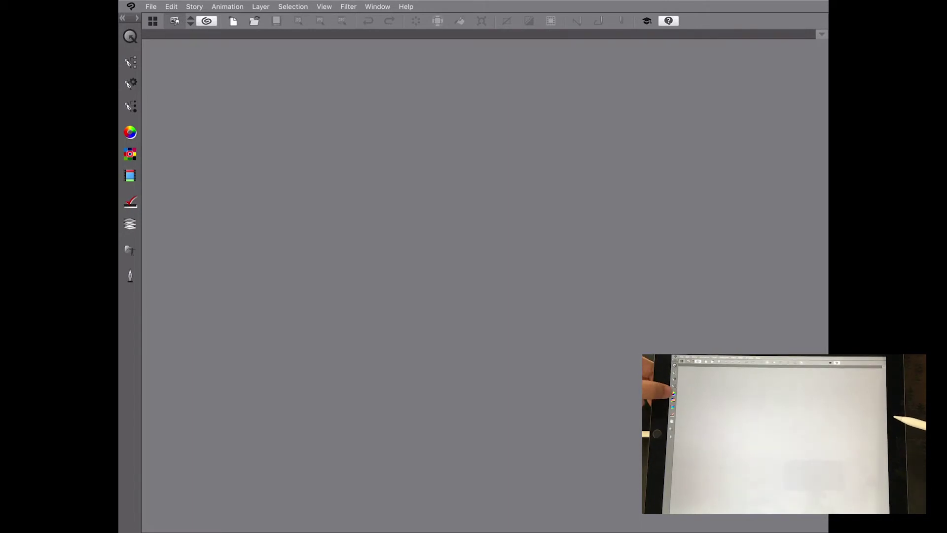
left_click(130, 154)
left_click(131, 153)
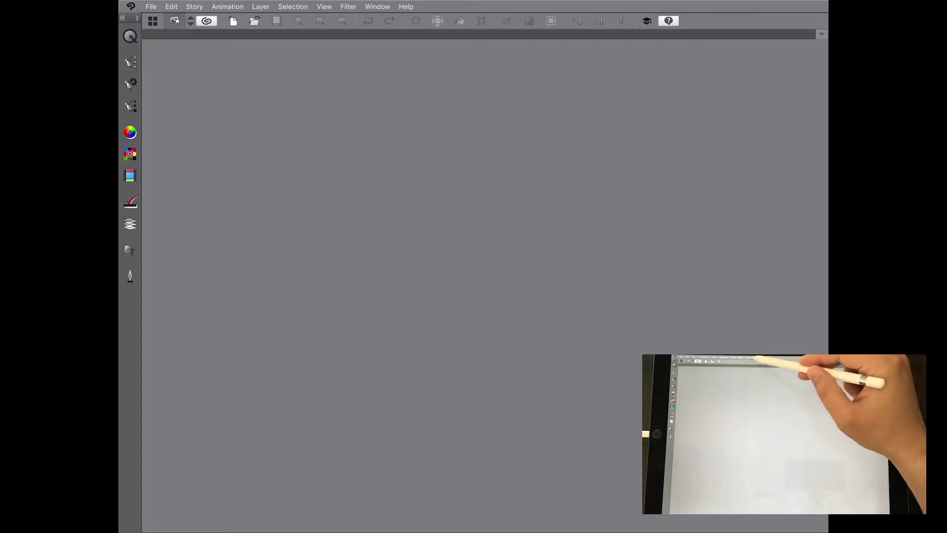
Step: Add the Color Slider palette and dock it along the bottom of the workspace, reduced to about the height of its sliders
left_click(377, 6)
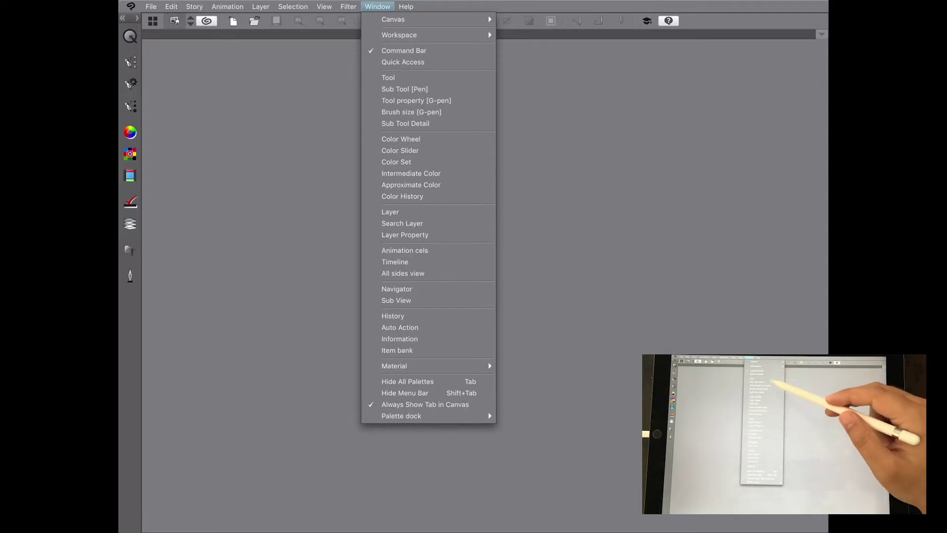
left_click(399, 150)
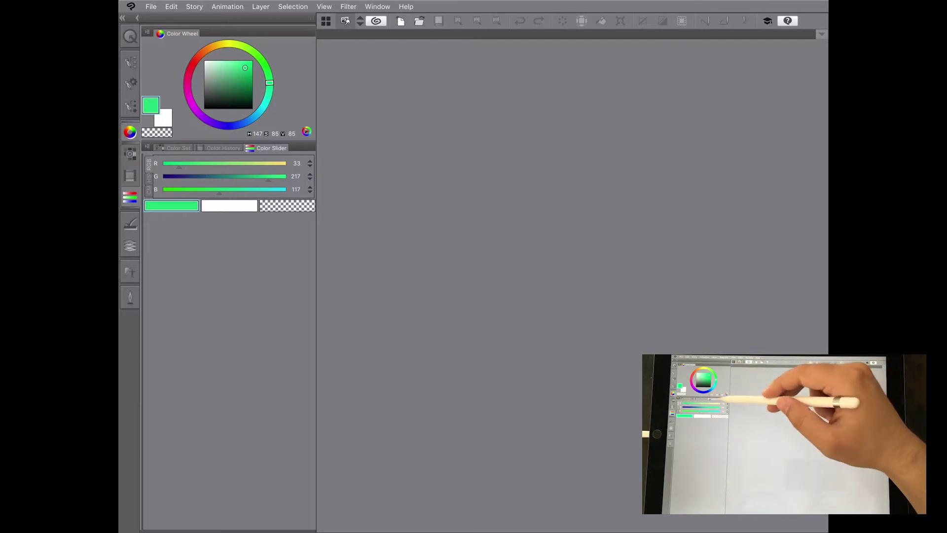
left_click_drag(266, 148, 555, 149)
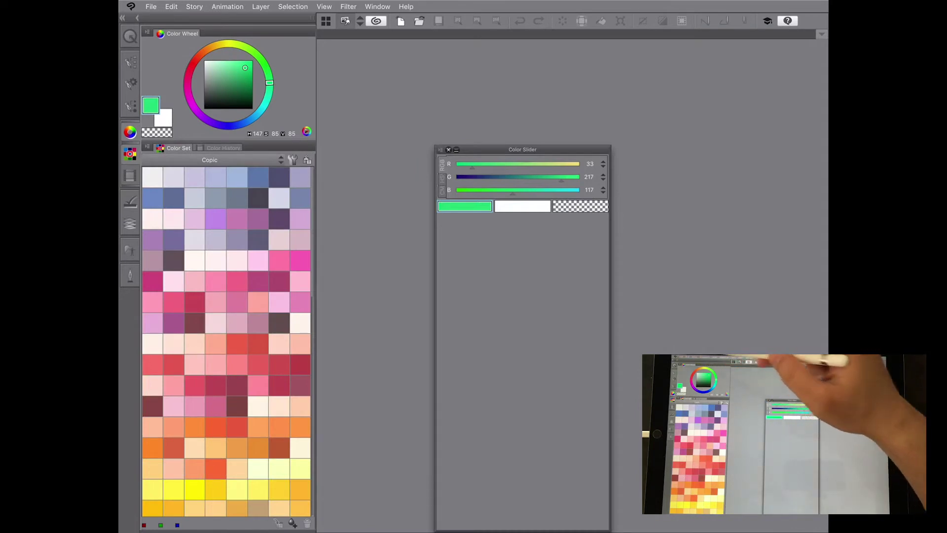
left_click(137, 17)
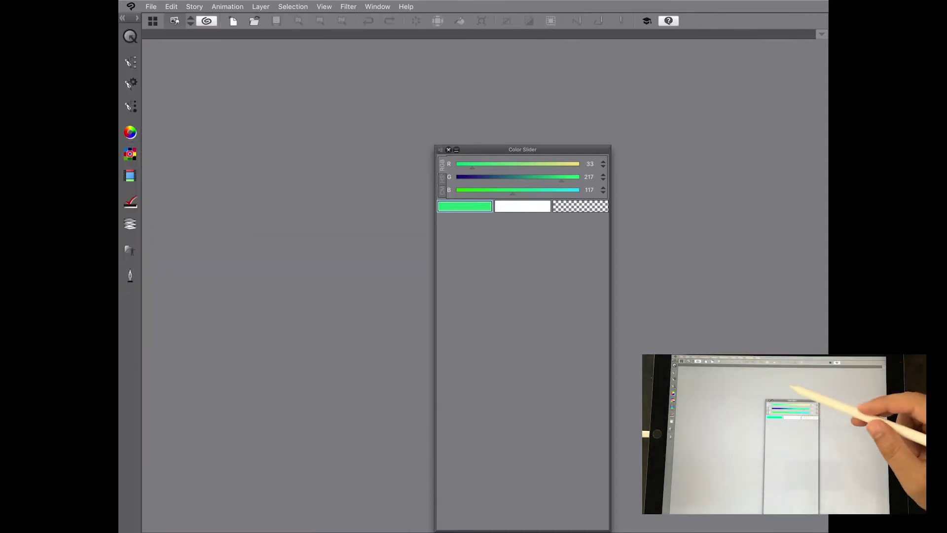
left_click_drag(493, 149, 397, 524)
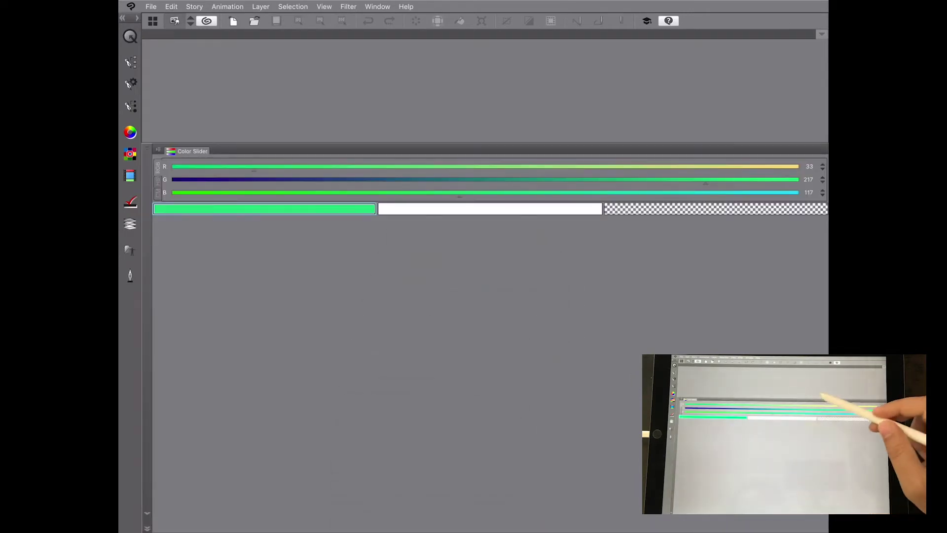
left_click_drag(588, 146, 547, 464)
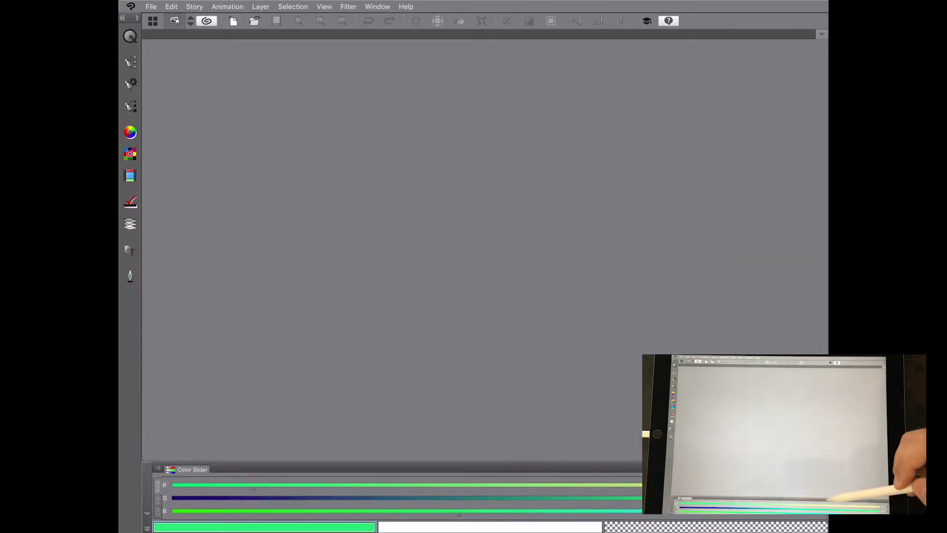
Step: Darken the green drawing color by lowering its G value, and minimize the dock holding the Color Slider
mouse_move(755, 499)
left_mouse_down()
mouse_move(399, 499)
mouse_move(632, 498)
mouse_move(585, 498)
mouse_move(597, 497)
left_mouse_up()
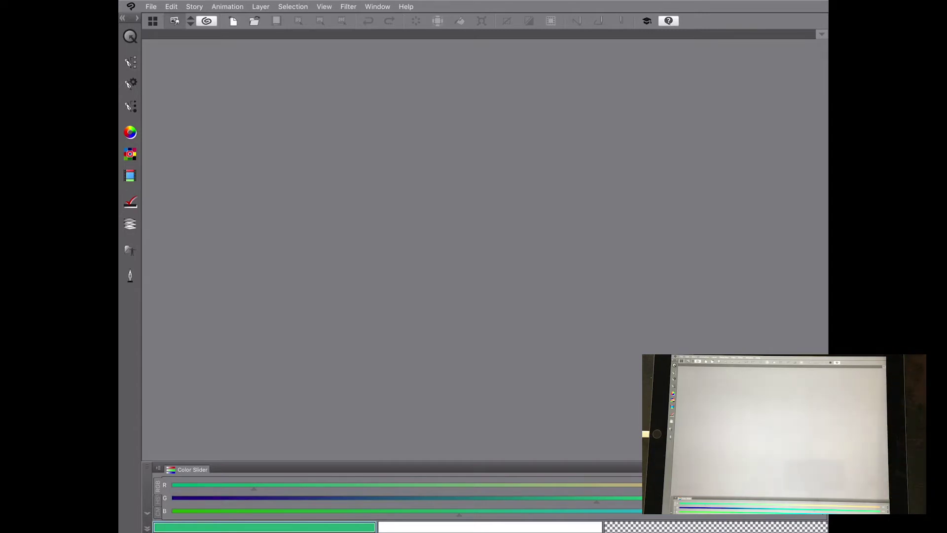
left_click(147, 529)
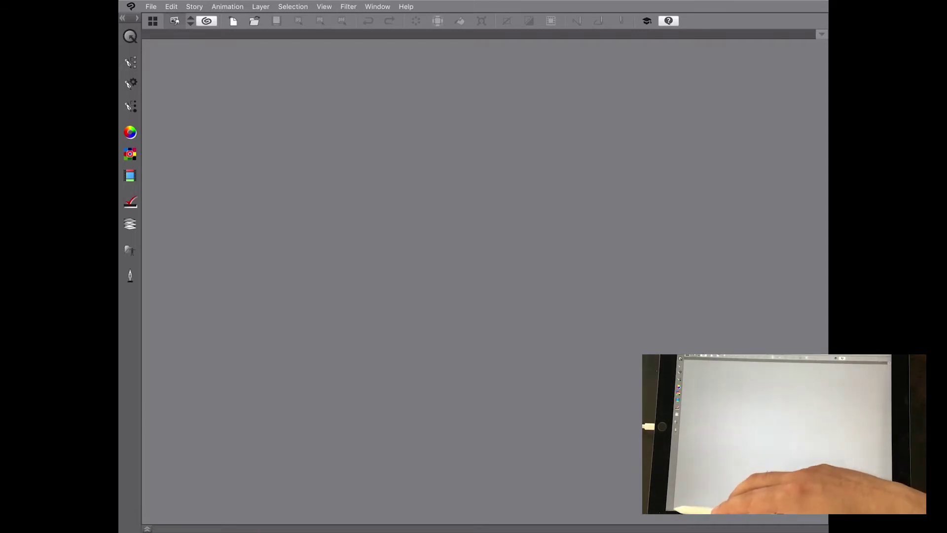
Step: Expand the minimized dock to show the Color Slider, and minimize it again
left_click(147, 529)
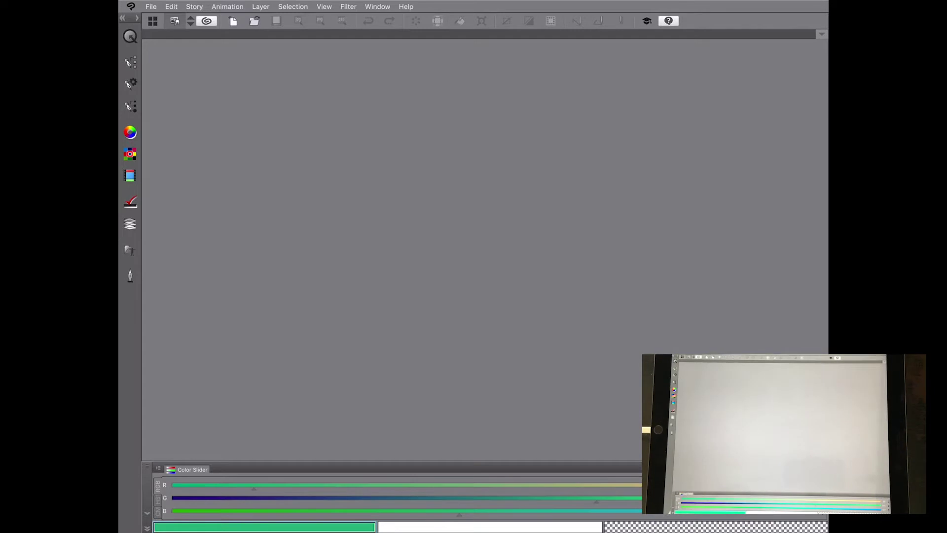
left_click(147, 528)
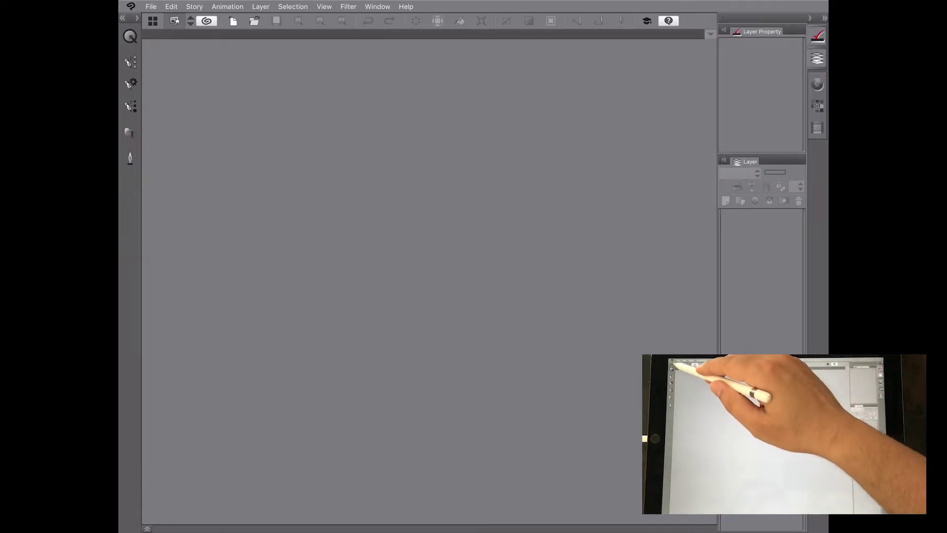
Step: Show the Quick Access palette from its collapsed dock and widen the dock holding Layer Property and Layer
left_click(130, 36)
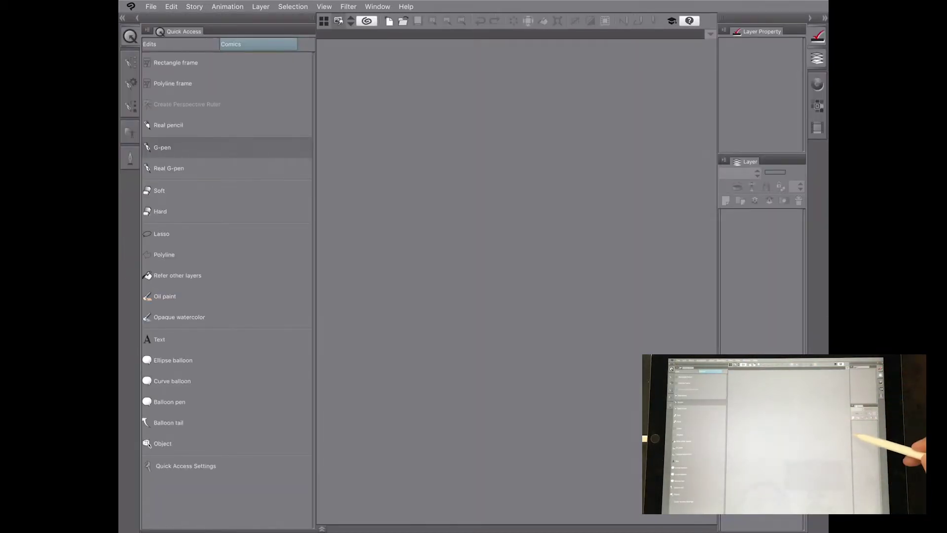
left_click_drag(719, 256, 672, 264)
Step: Show the Color Wheel and Color History palettes, and separate Color History from its tab group, placing it above the Color Set
left_click(817, 84)
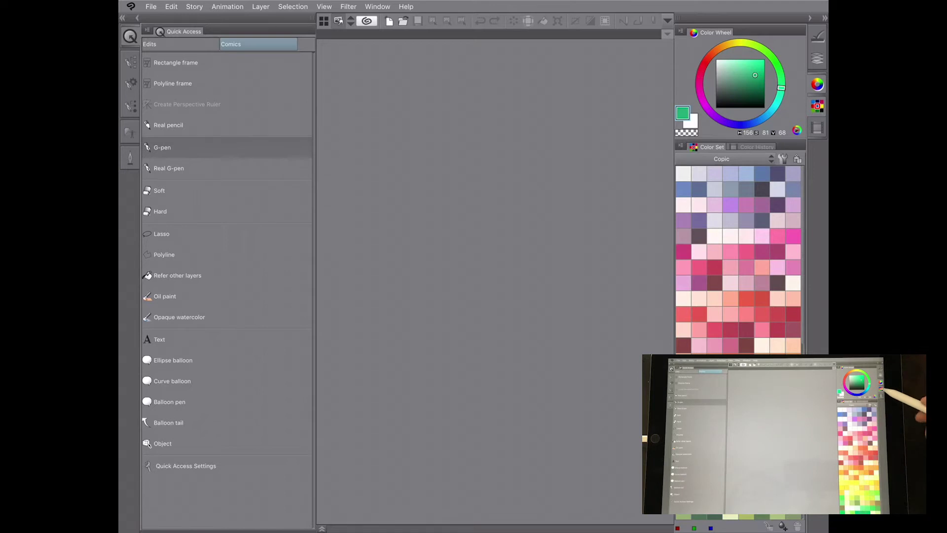
left_click(818, 128)
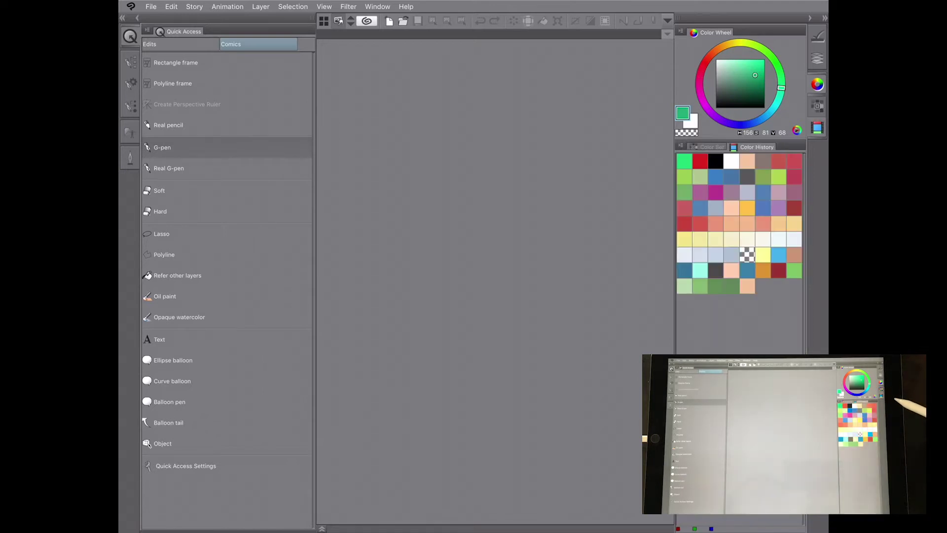
mouse_move(757, 147)
left_mouse_down()
mouse_move(746, 233)
mouse_move(738, 161)
mouse_move(752, 141)
left_mouse_up()
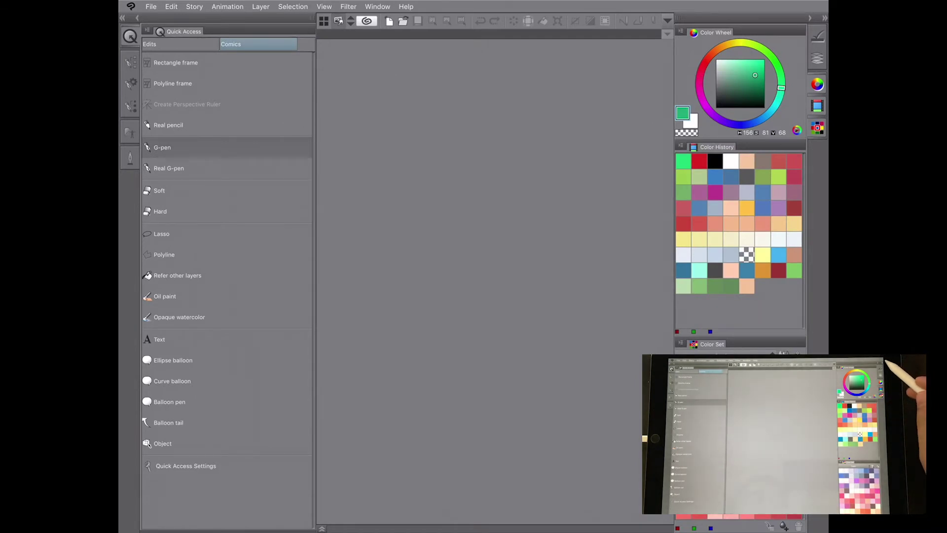
Step: Hide and restore the dock holding the layer and color palettes, and collapse both side docks to icons
left_click(824, 17)
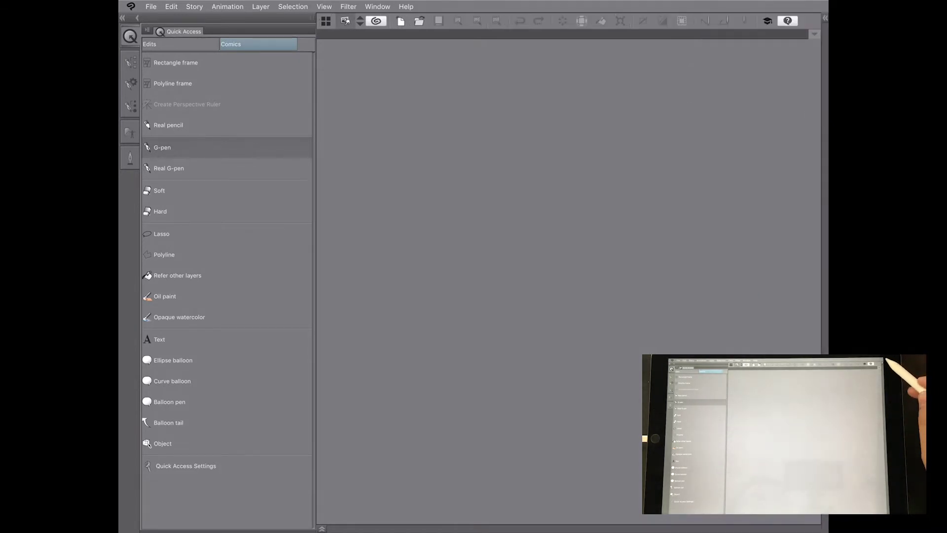
left_click(825, 18)
left_click(809, 17)
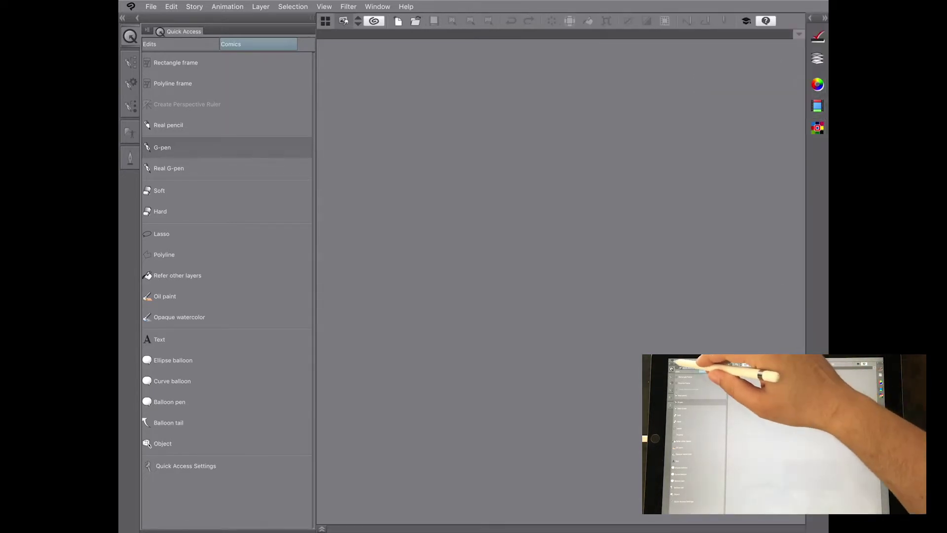
left_click(122, 17)
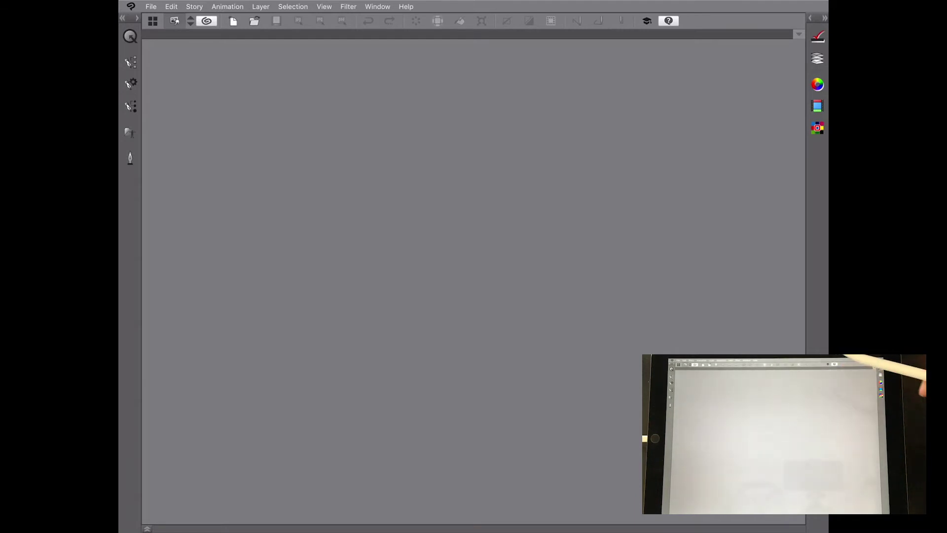
Step: Register the current palette layout as a workspace named "Workspace"
left_click(377, 6)
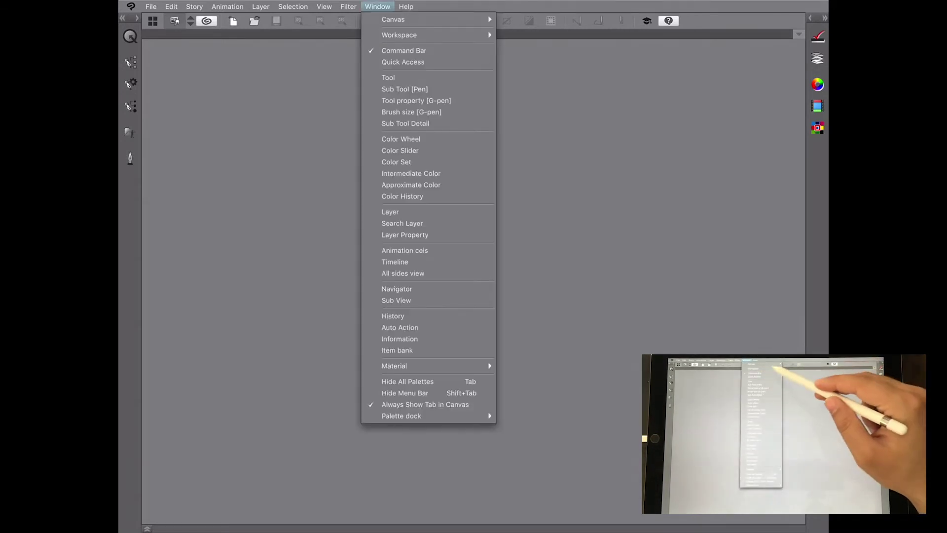
left_click(399, 35)
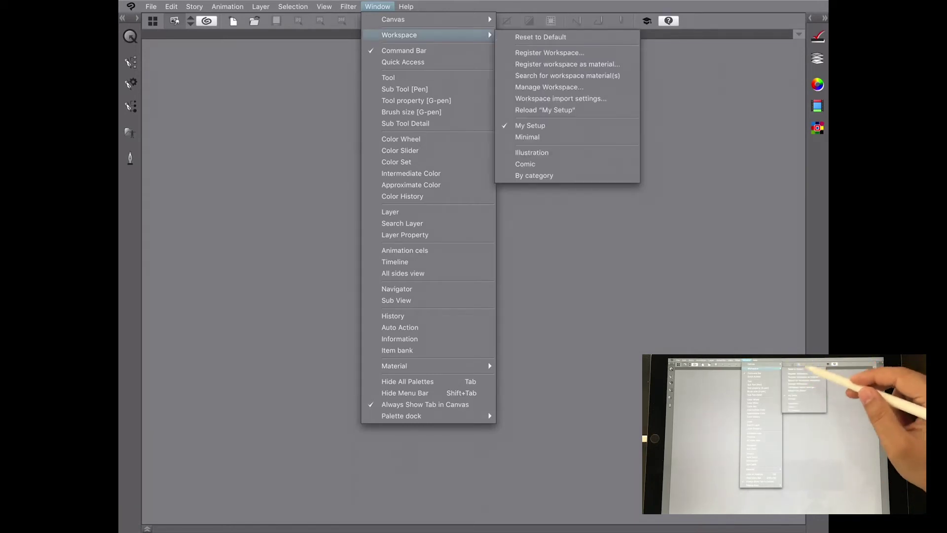
left_click(549, 52)
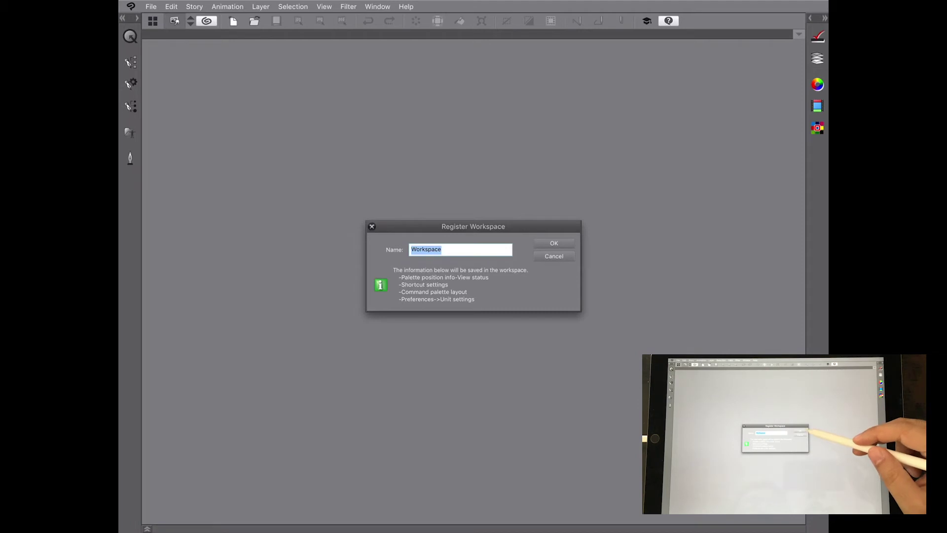
left_click(554, 243)
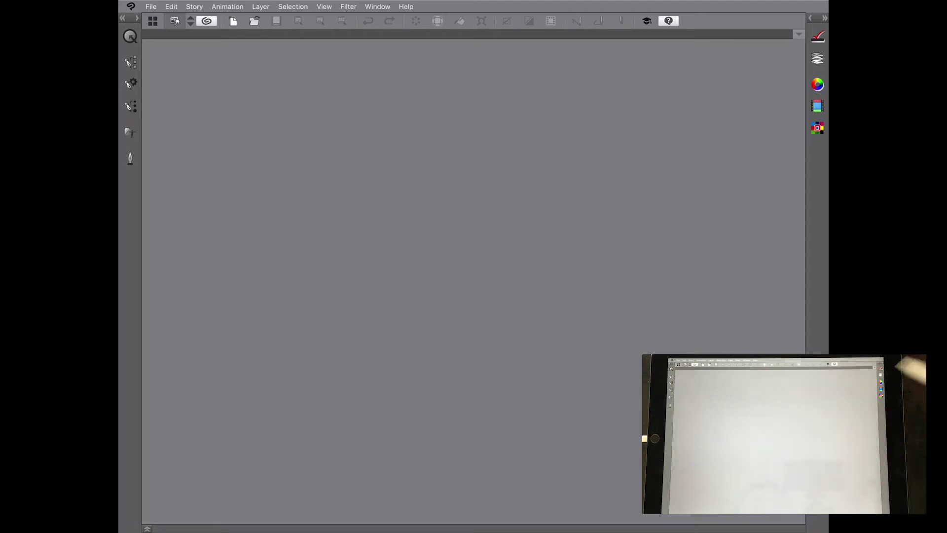
Step: Delete the registered "Workspace" layout from the list of managed workspaces and confirm the change
left_click(377, 6)
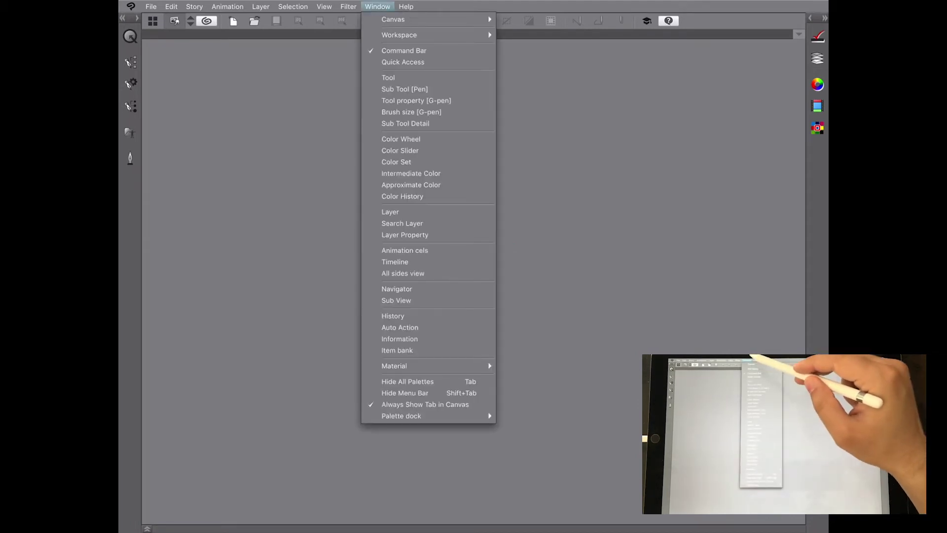
left_click(399, 35)
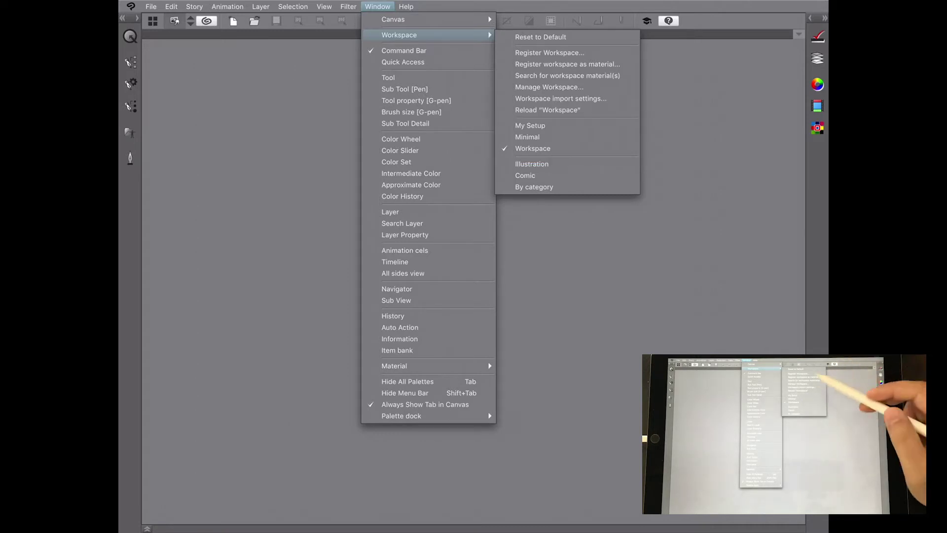
left_click(548, 87)
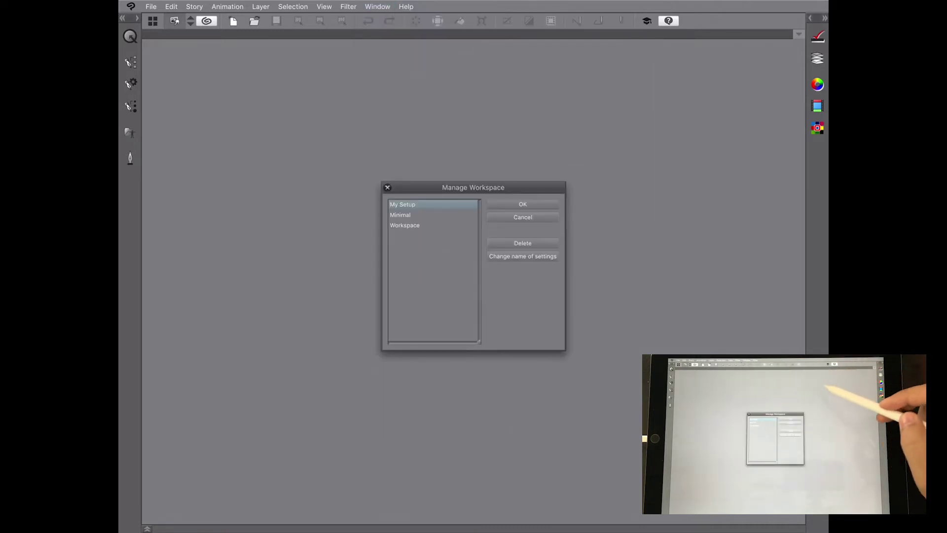
left_click(405, 225)
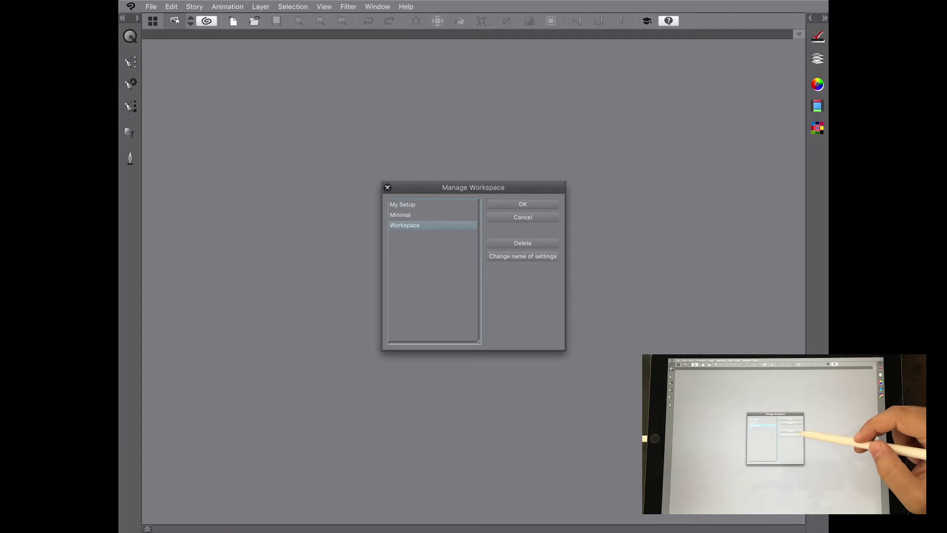
left_click(522, 242)
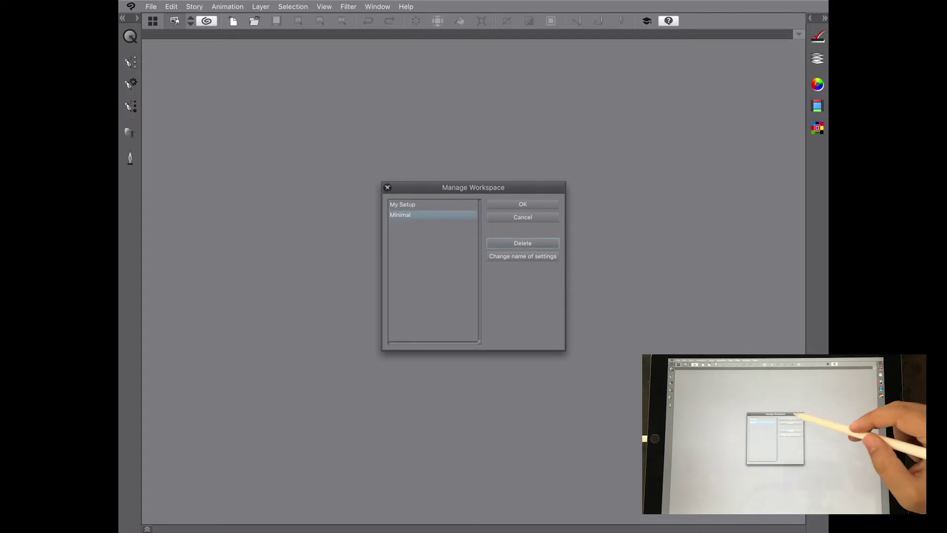
left_click(522, 204)
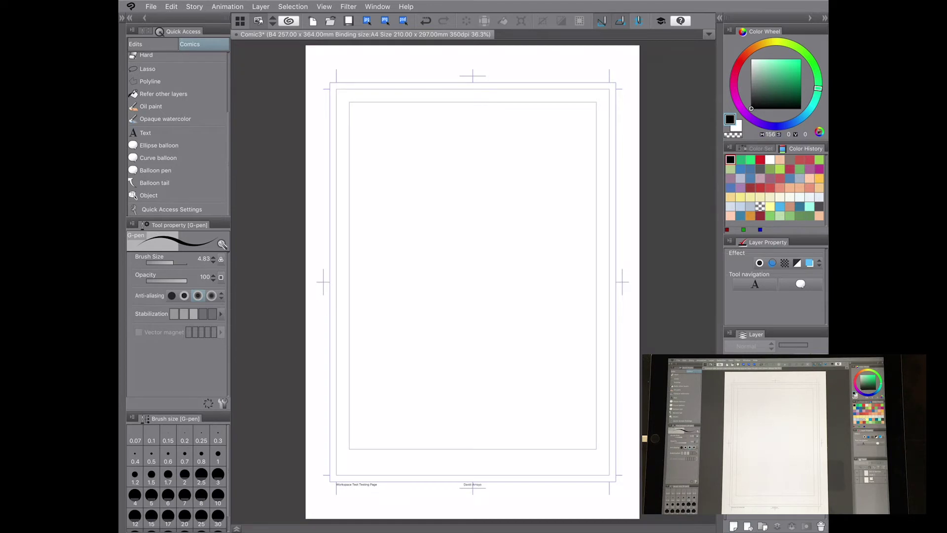
Step: Try the Quick Access tools Rectangle frame, Polyline frame, G-pen, Hard and Refer other layers, and return to G-pen
scroll(178, 133, "up", 5)
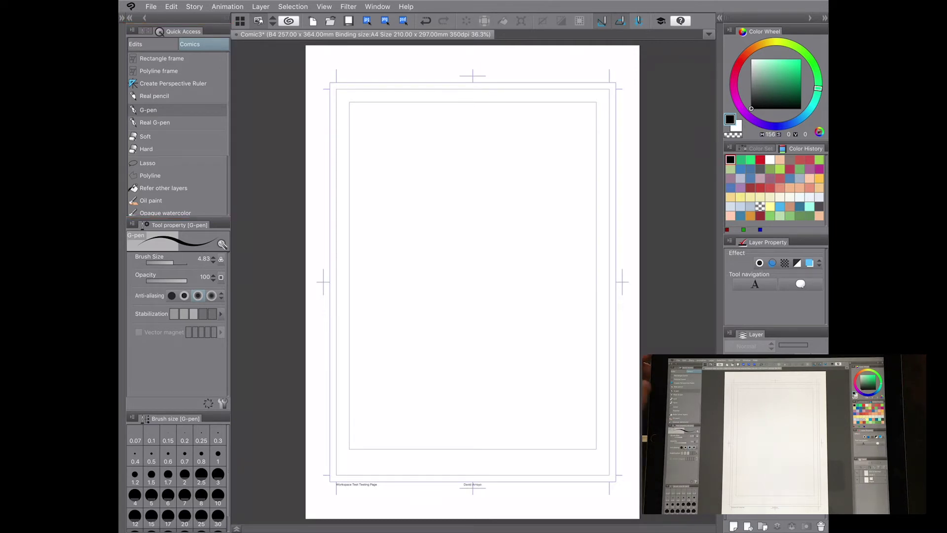
left_click(162, 58)
left_click(159, 71)
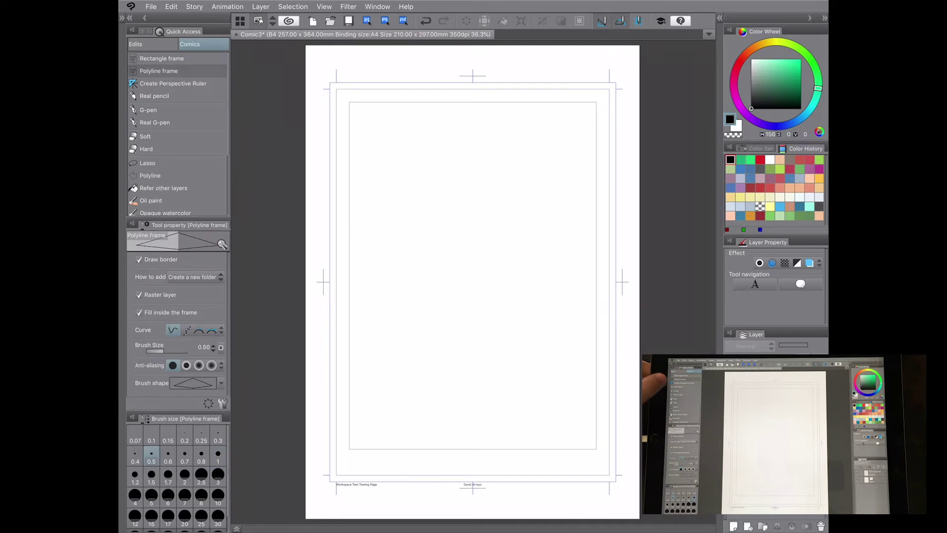
left_click(148, 110)
left_click(146, 149)
left_click(163, 188)
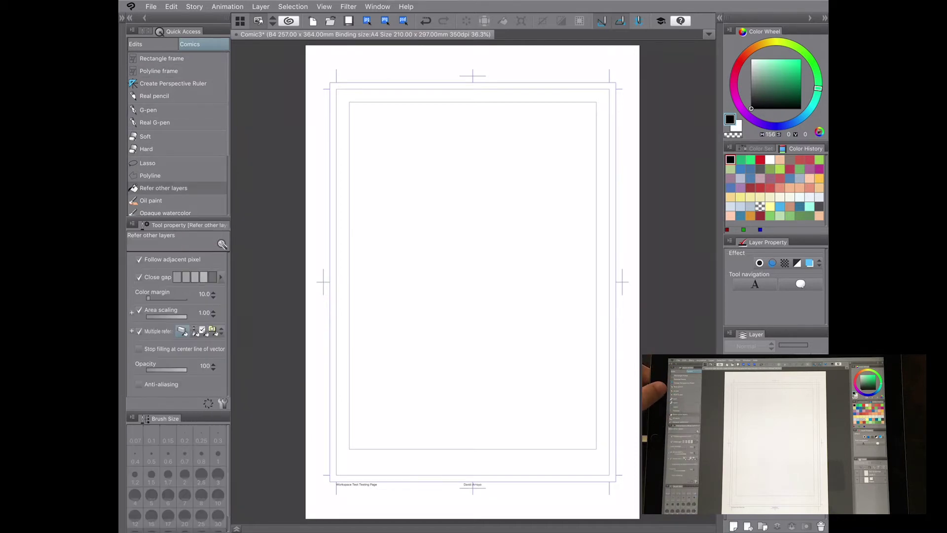
left_click(148, 110)
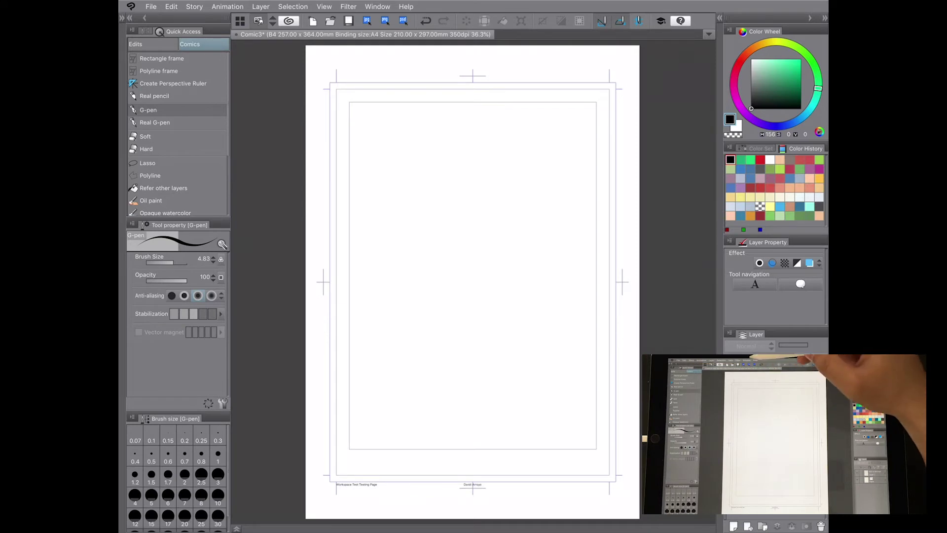
Step: Examine the list of palettes that can be displayed, and browse the commands in the Edits set of Quick Access
left_click(377, 7)
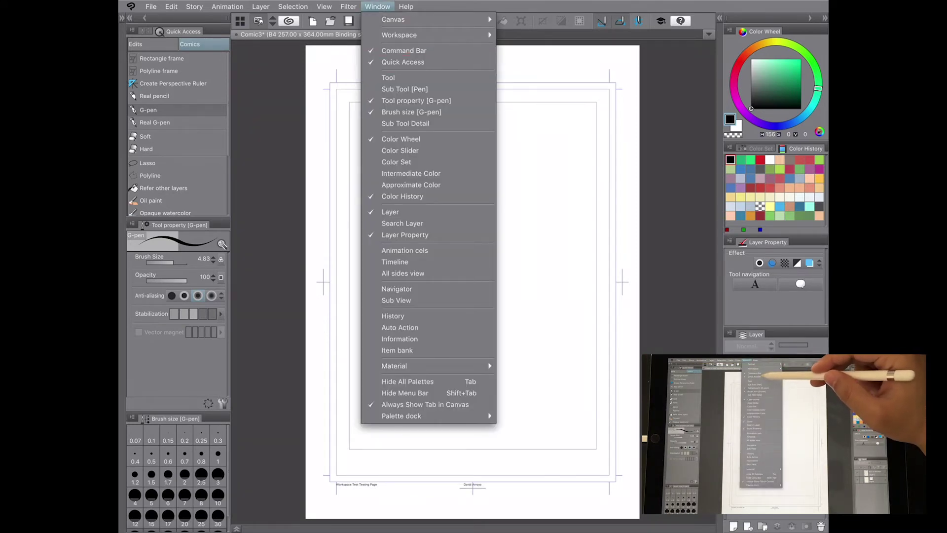
left_click(377, 6)
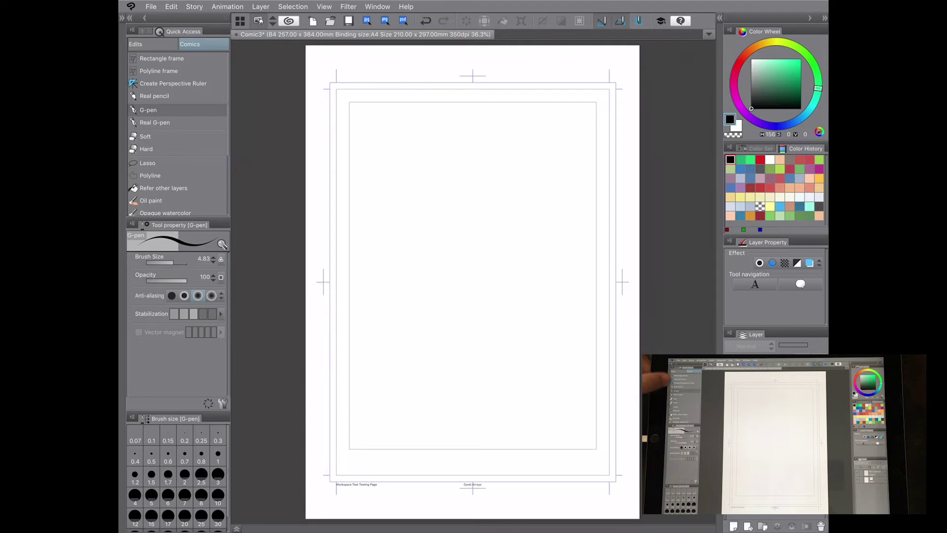
left_click(152, 45)
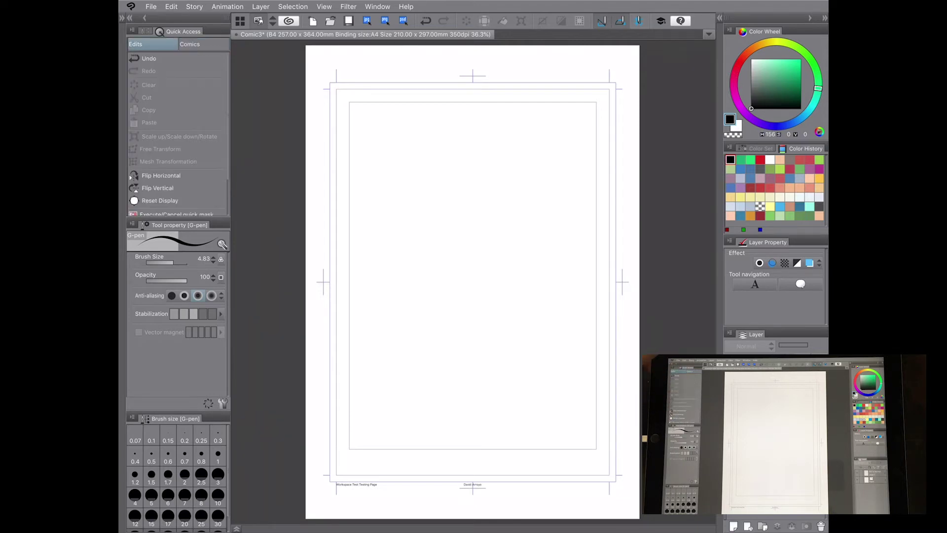
scroll(170, 153, "down", 2)
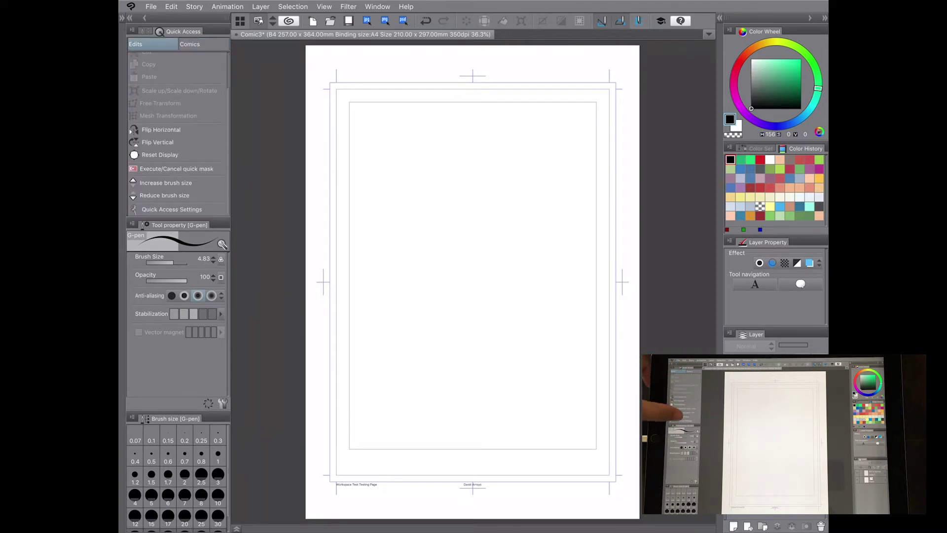
scroll(170, 143, "up", 2)
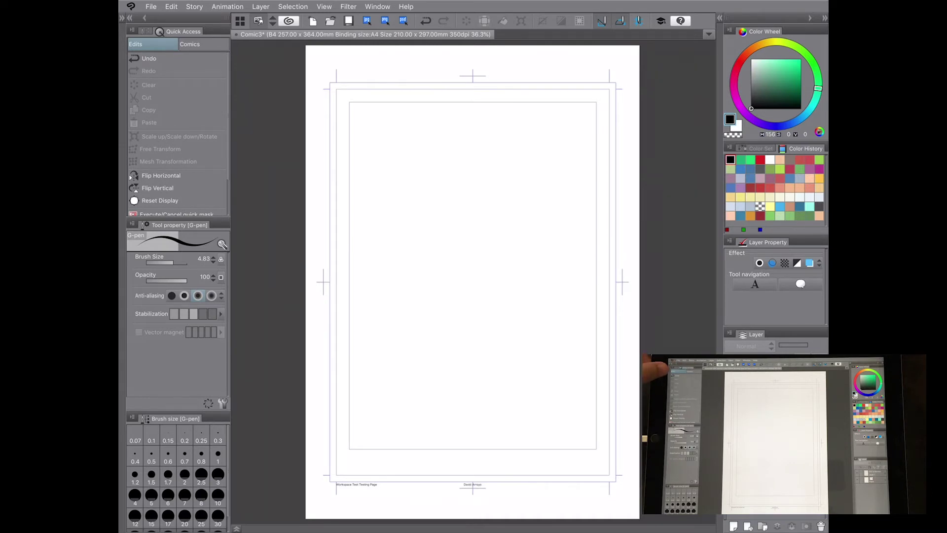
scroll(177, 148, "down", 3)
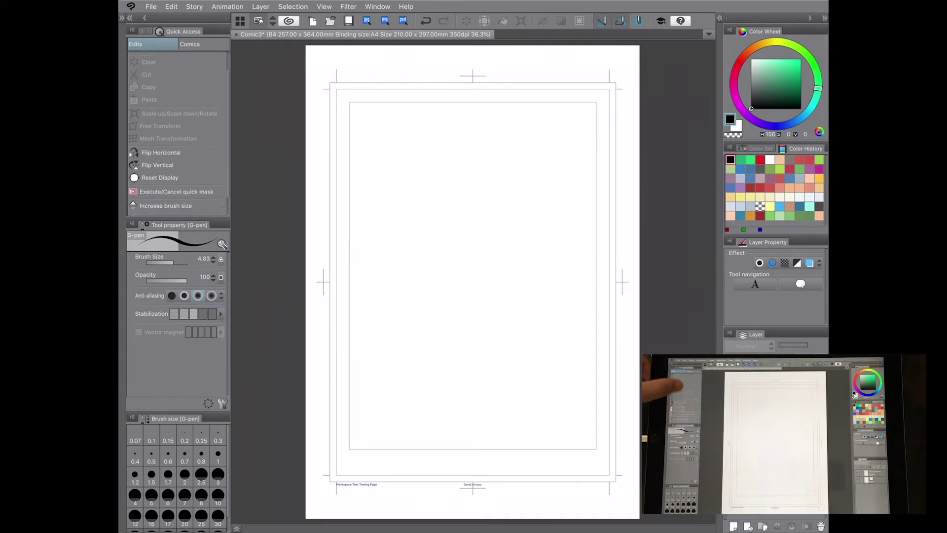
scroll(178, 133, "up", 3)
Step: Return Quick Access to the Comics set, and open Quick Access Settings and close it without changes
left_click(203, 45)
scroll(178, 133, "down", 6)
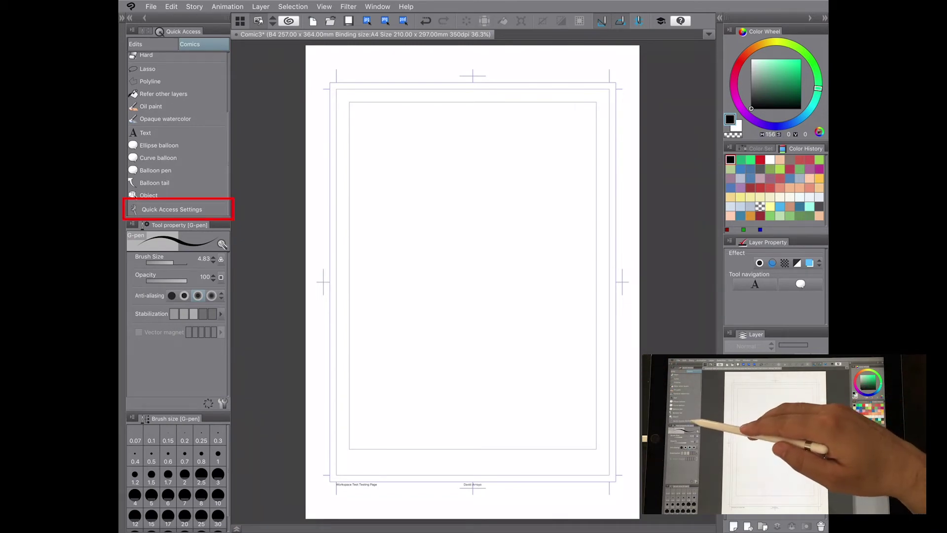
left_click(172, 209)
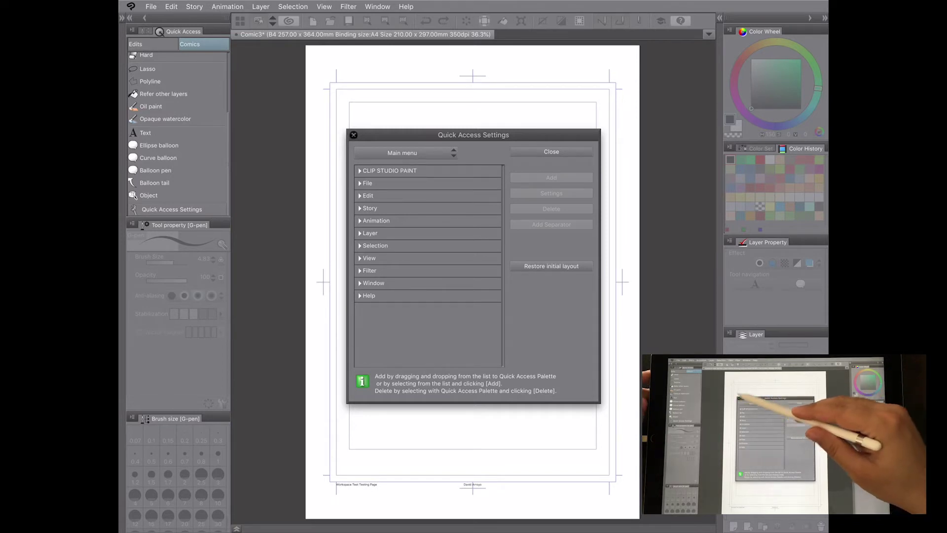
left_click(353, 134)
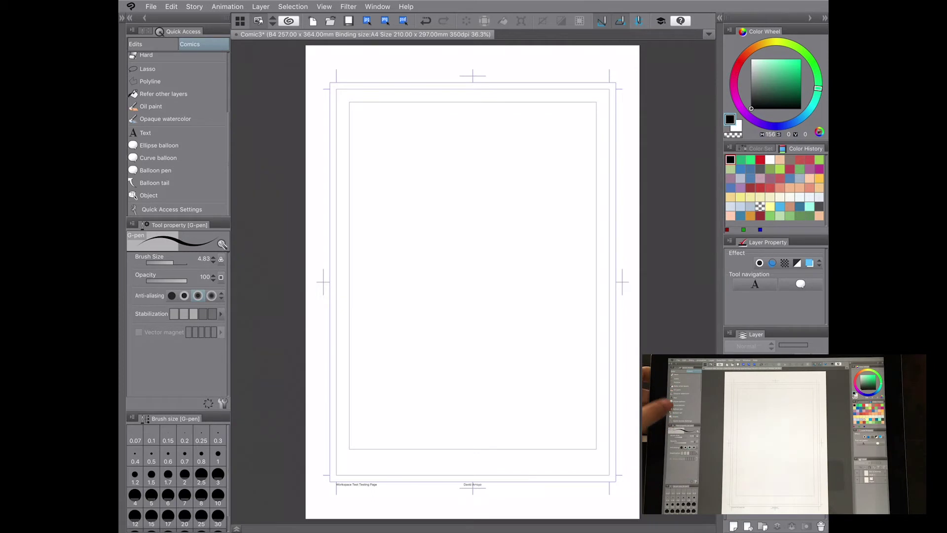
Step: Switch through the Quick Access tools Ellipse balloon, Refer other layers and Lasso, ending on Real pencil
left_click(159, 145)
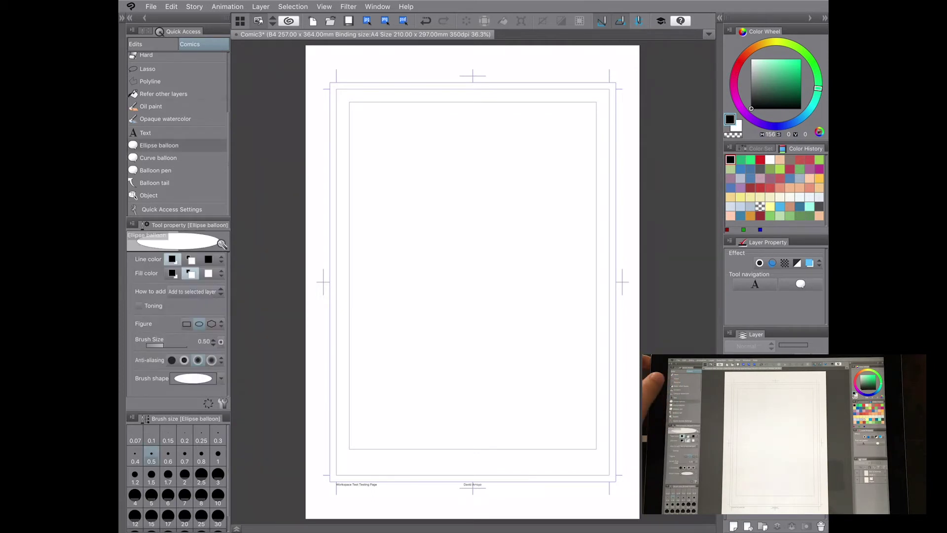
left_click(163, 94)
left_click(148, 69)
scroll(177, 133, "up", 4)
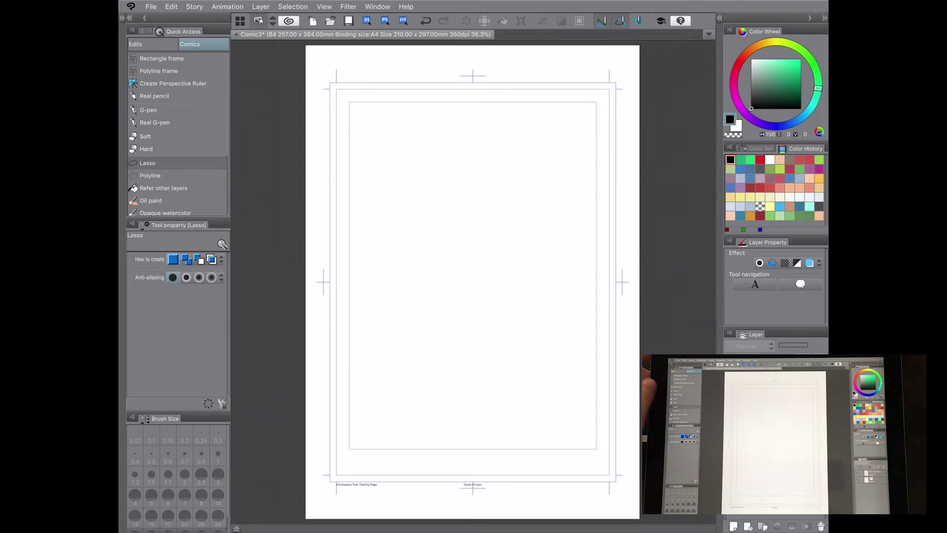
left_click(154, 96)
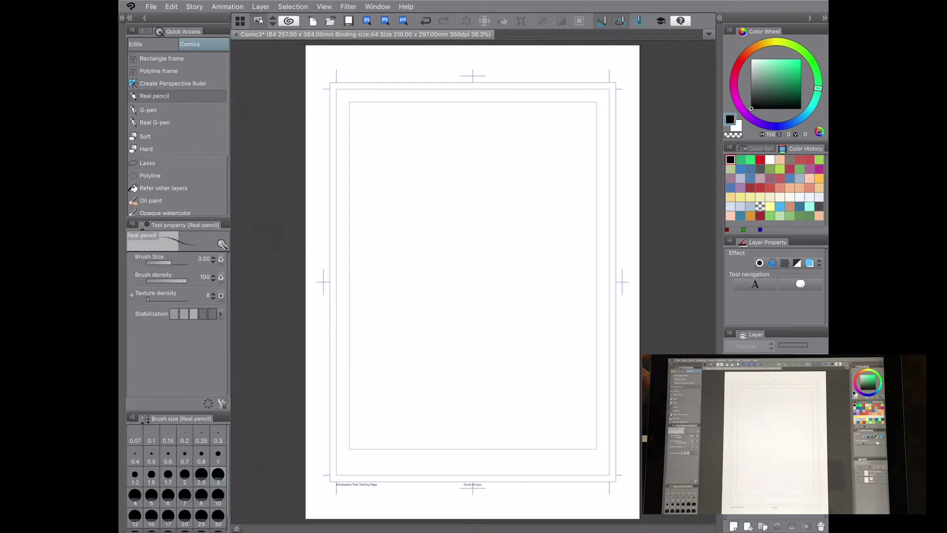
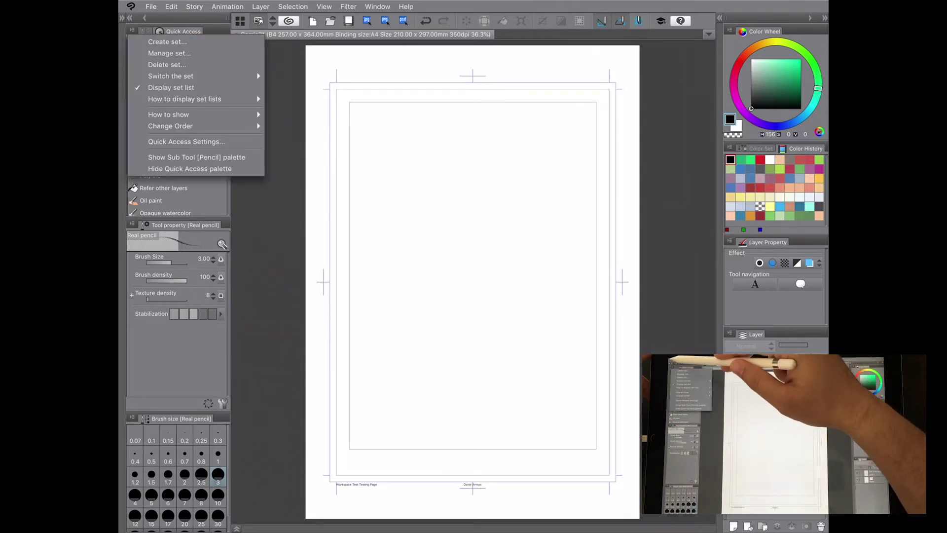
Step: Create a Quick Access set named New Set and open Quick Access Settings for it
left_click(166, 41)
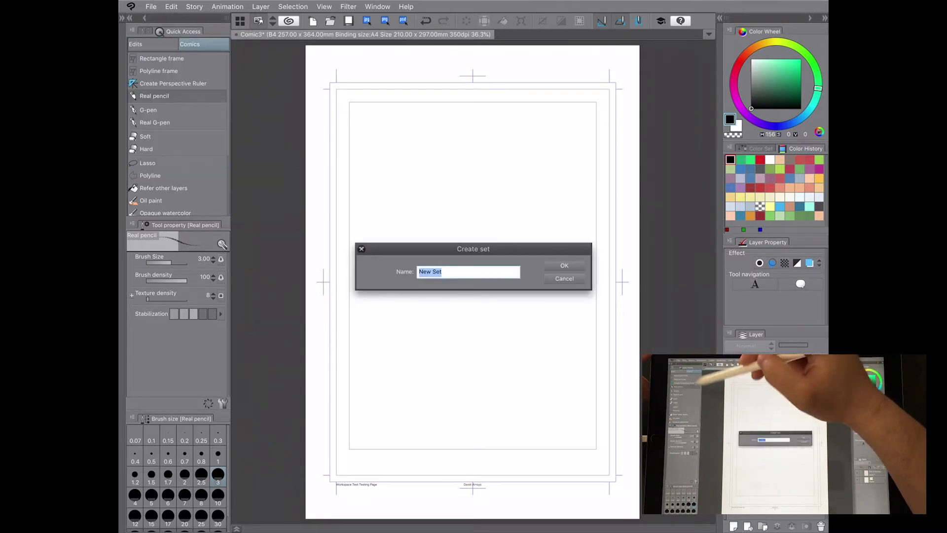
left_click(564, 265)
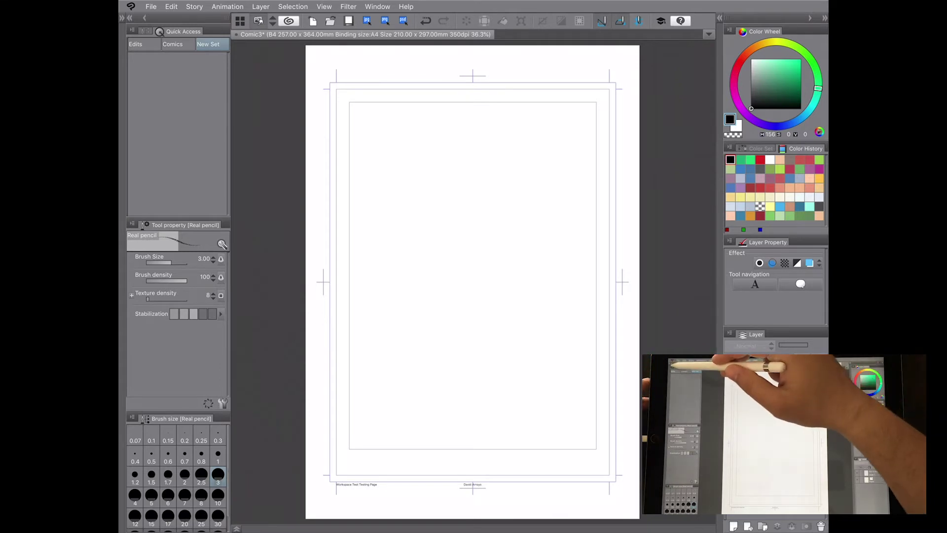
left_click(132, 31)
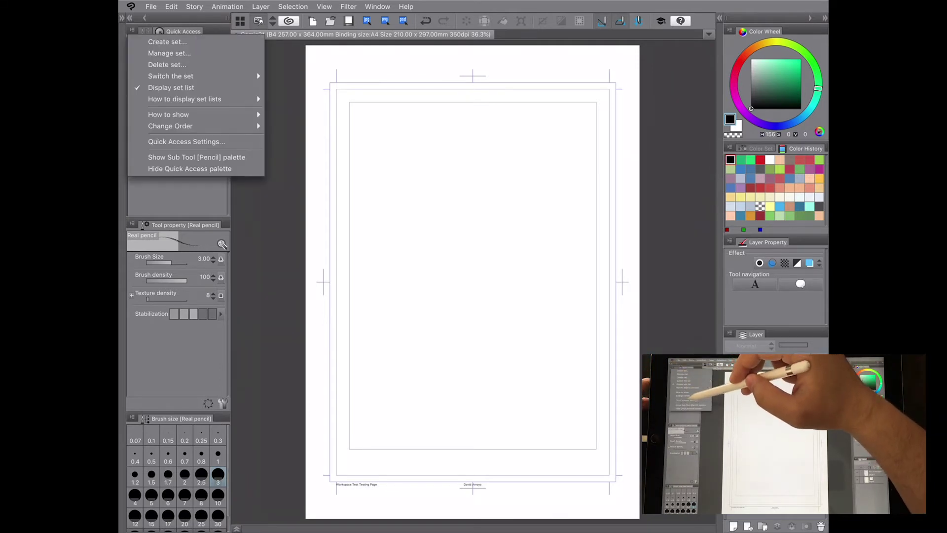
left_click(186, 142)
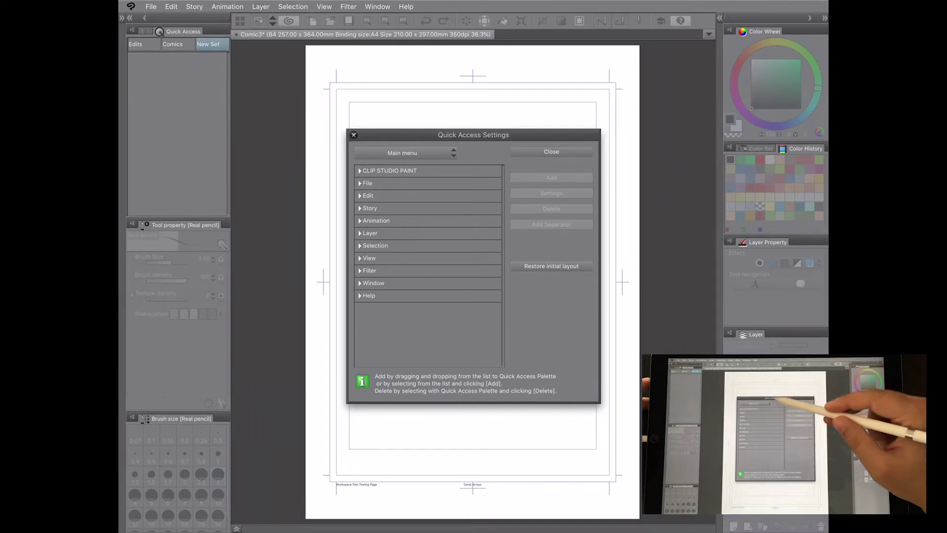
Step: Add the Real pencil and Darker pencil tools from the Pencil group to New Set
left_click(402, 152)
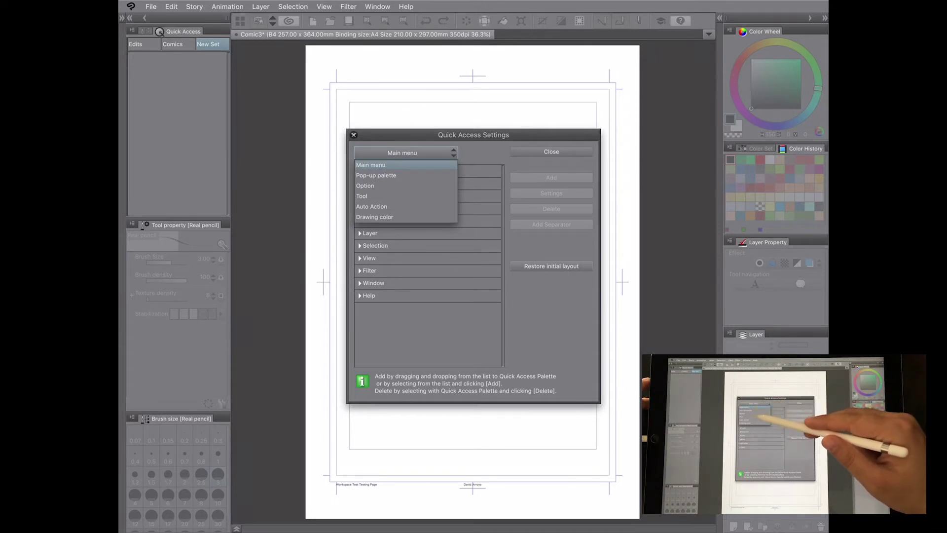
left_click(367, 196)
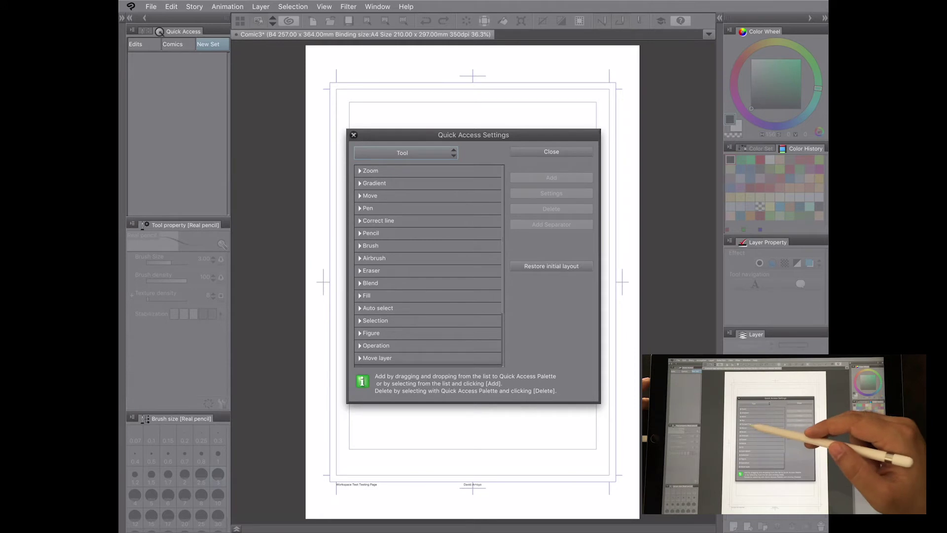
left_click(371, 233)
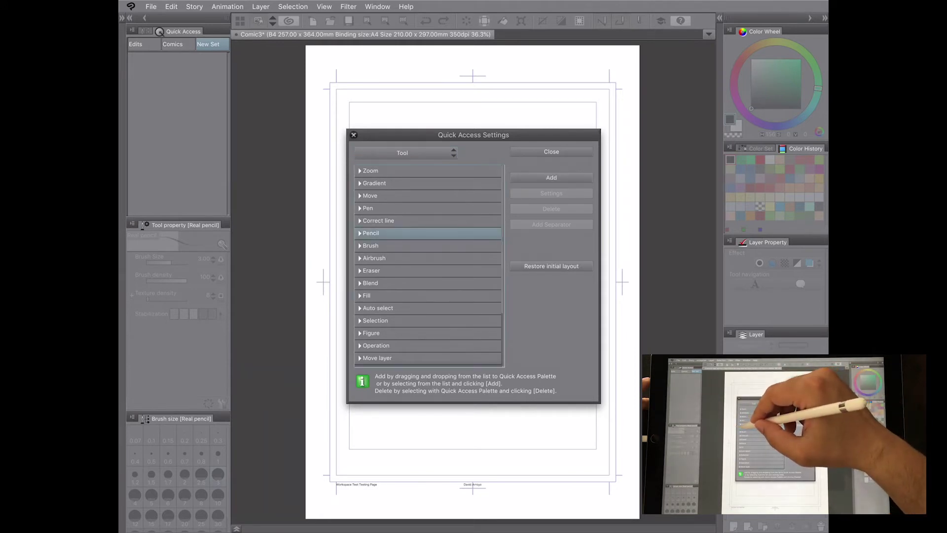
left_click(360, 233)
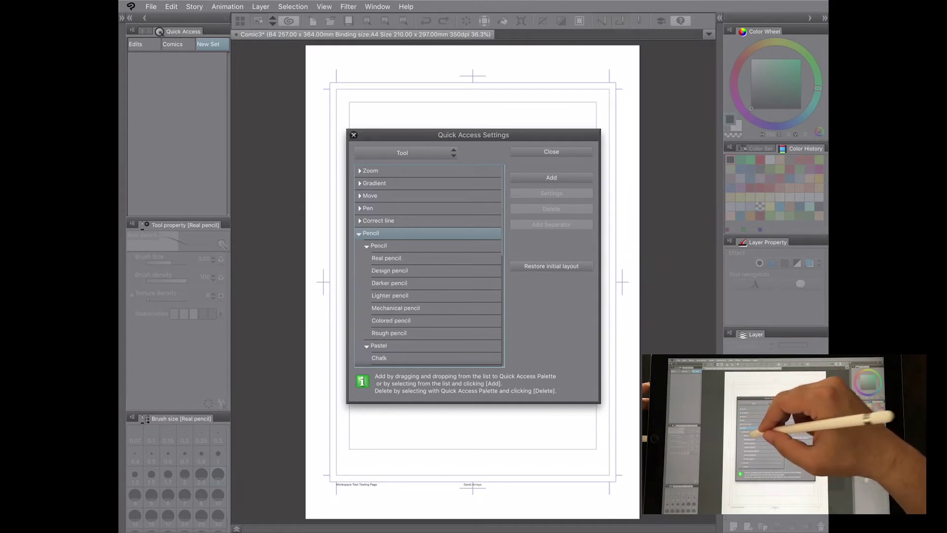
left_click(388, 258)
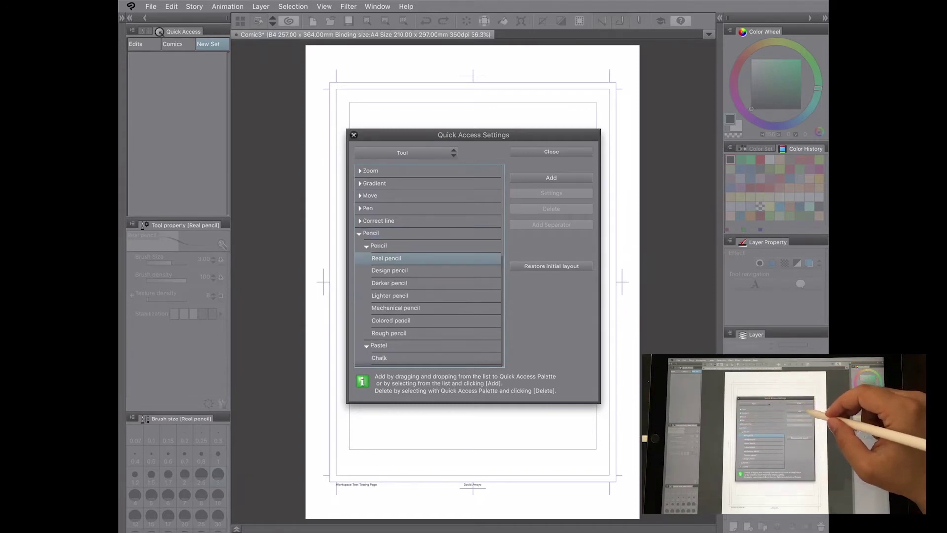
left_click(551, 178)
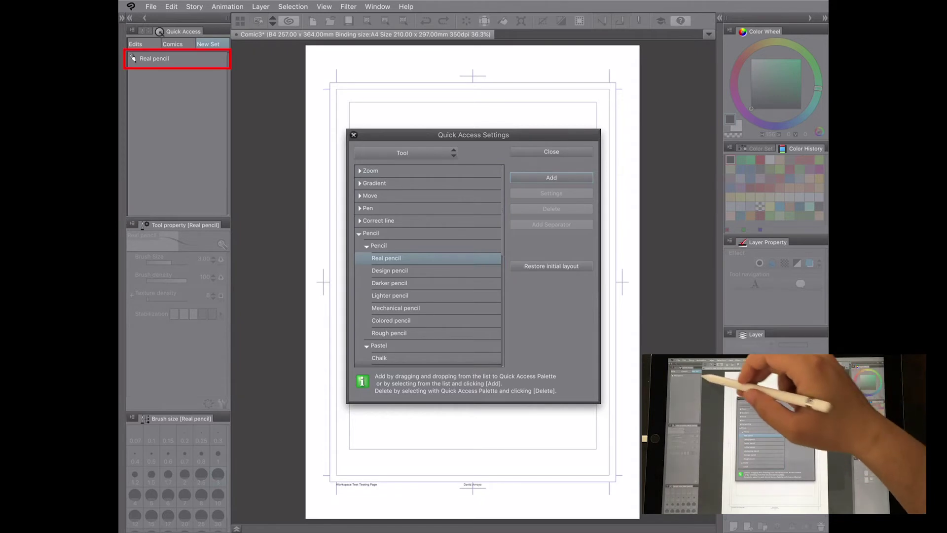
left_click(415, 283)
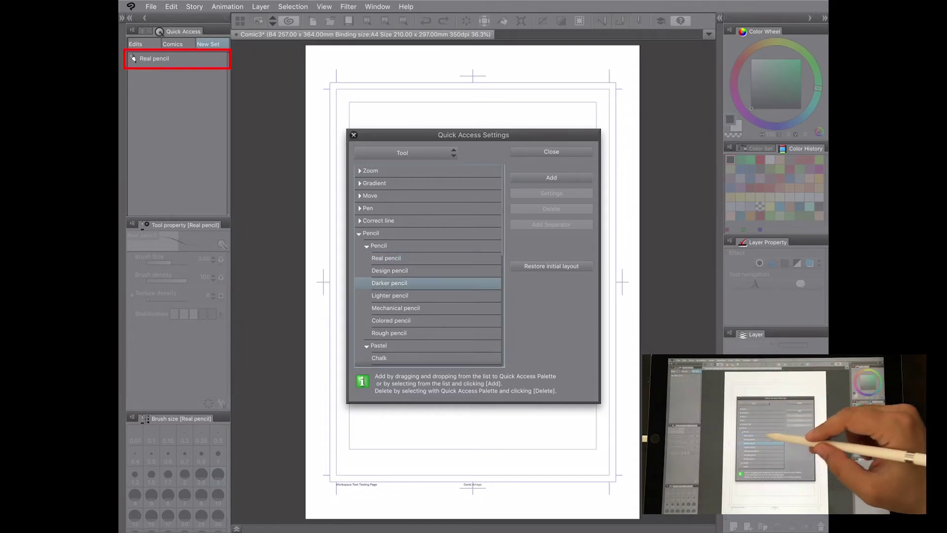
left_click(552, 178)
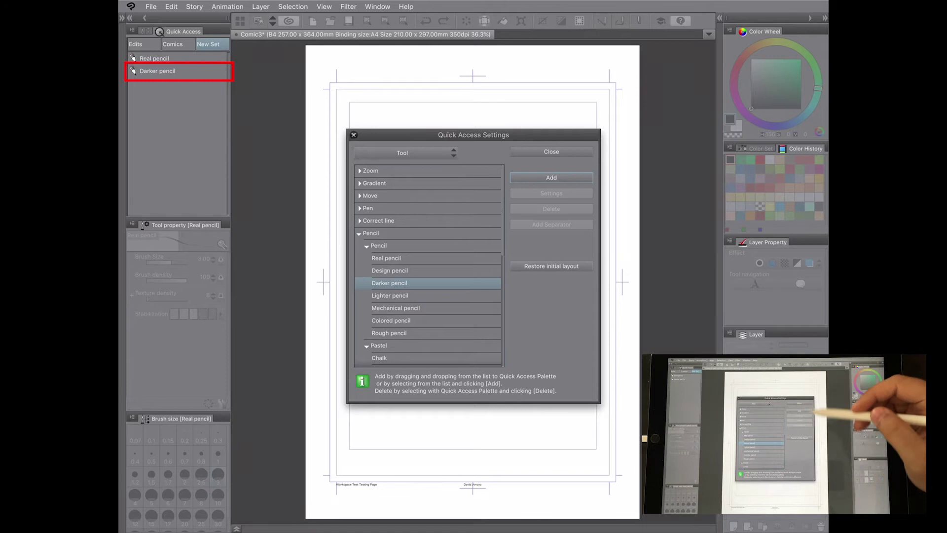
Step: Add the Soft and Hard tools from the Eraser group to New Set, and close Quick Access Settings
left_click(360, 233)
left_click(359, 271)
left_click(377, 308)
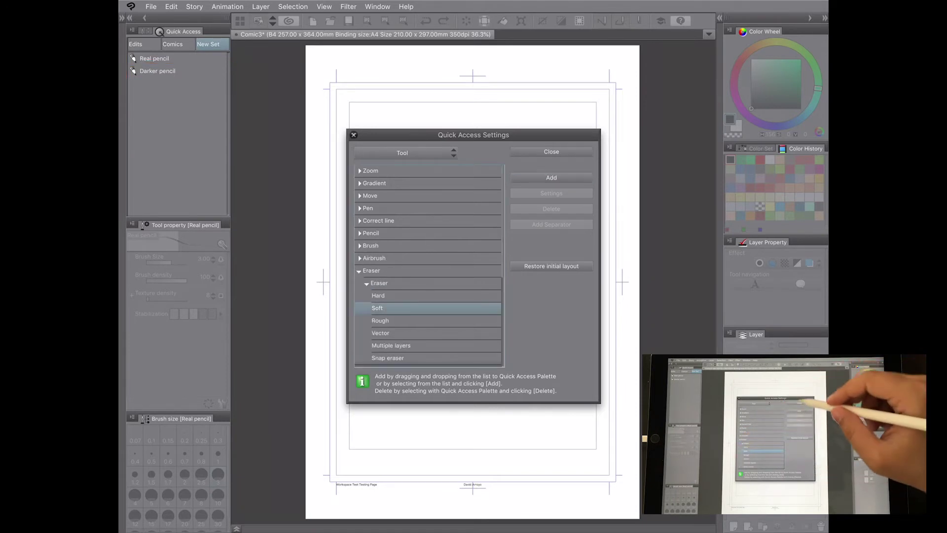
left_click(551, 177)
left_click(377, 295)
left_click(552, 177)
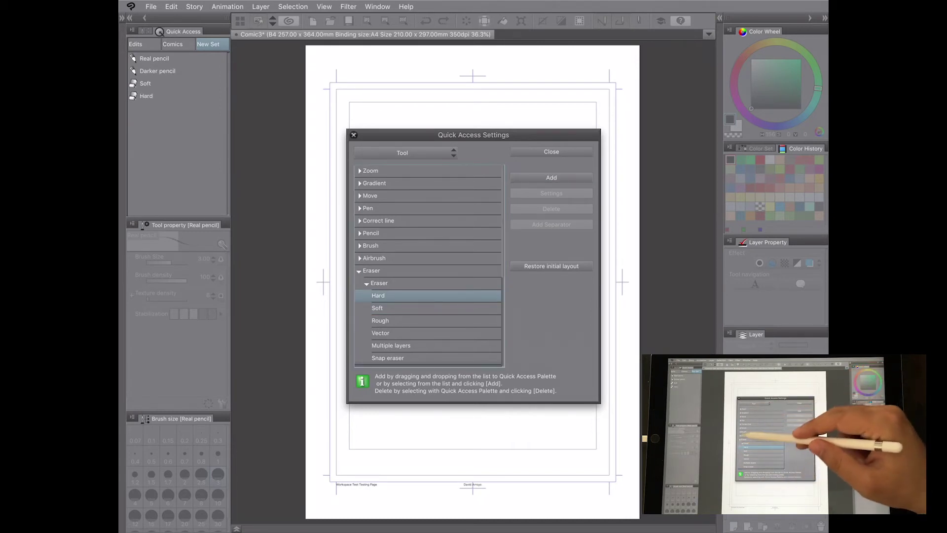
left_click(367, 270)
left_click(359, 271)
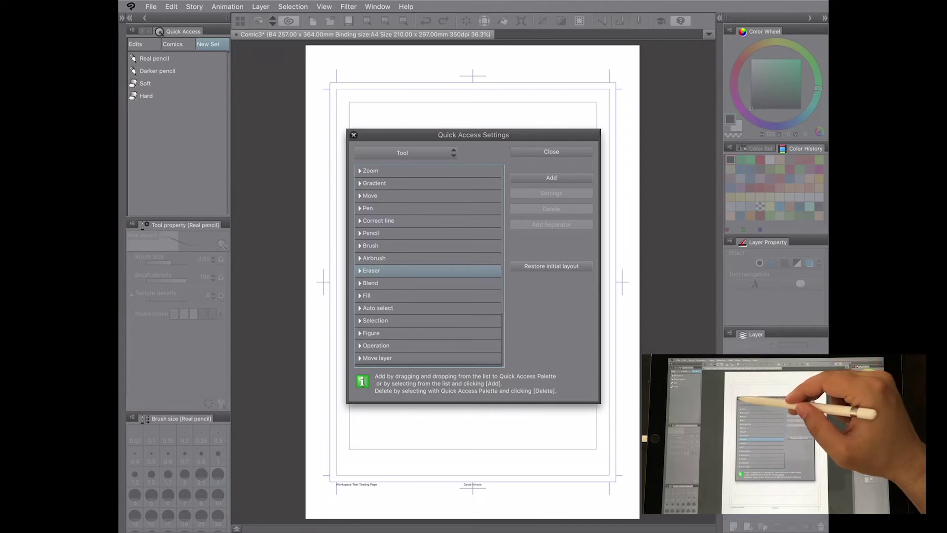
left_click(353, 134)
Step: Switch Quick Access to the Comics set and examine the order and grouping of its tools
left_click(173, 44)
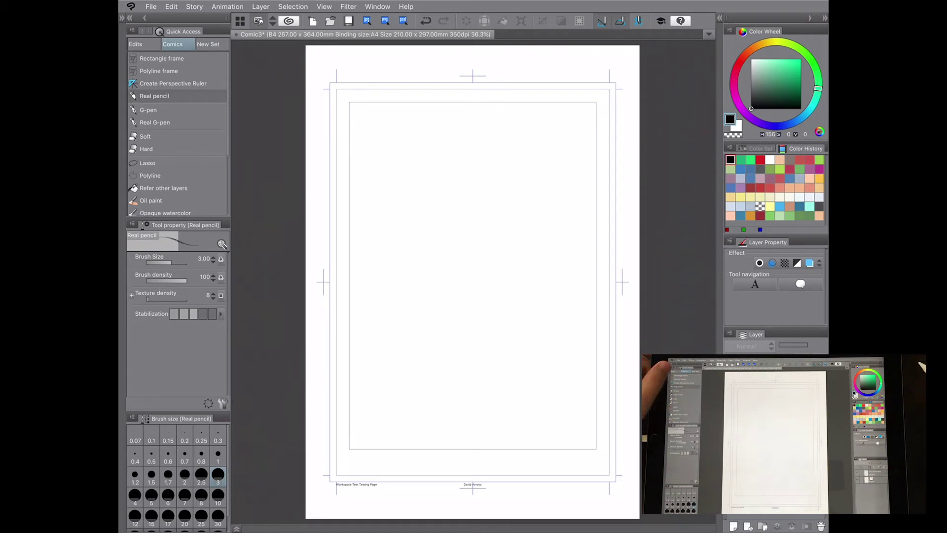
scroll(177, 133, "down", 4)
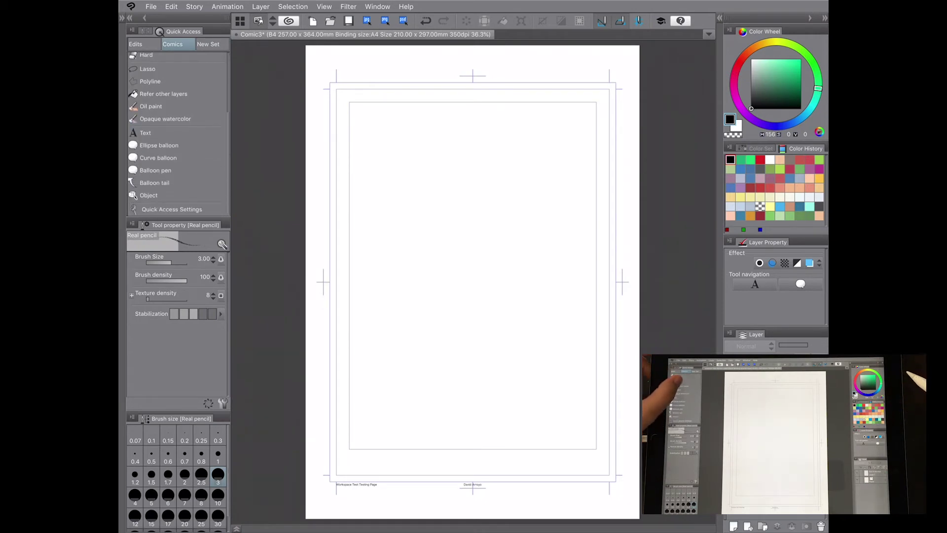
scroll(177, 133, "up", 3)
scroll(178, 133, "up", 4)
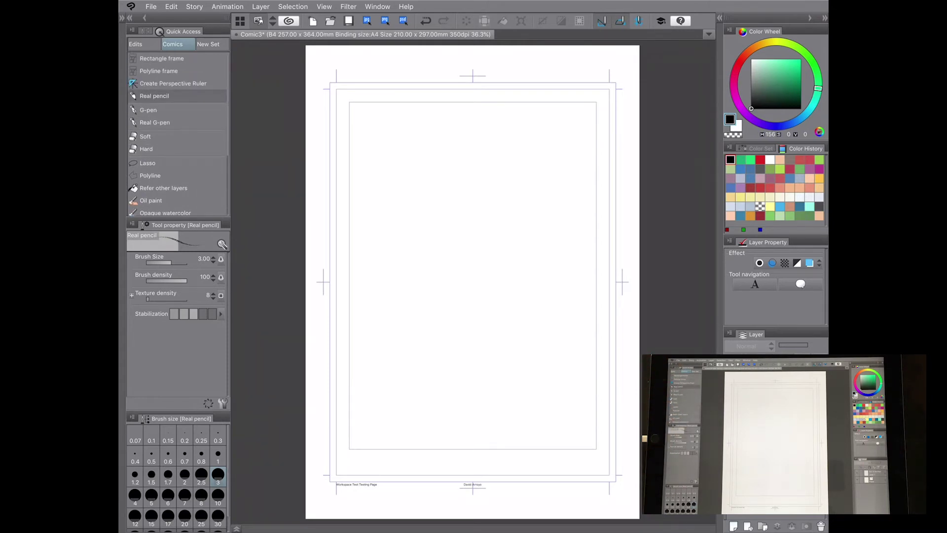
scroll(177, 134, "down", 8)
scroll(177, 133, "up", 8)
scroll(177, 133, "down", 5)
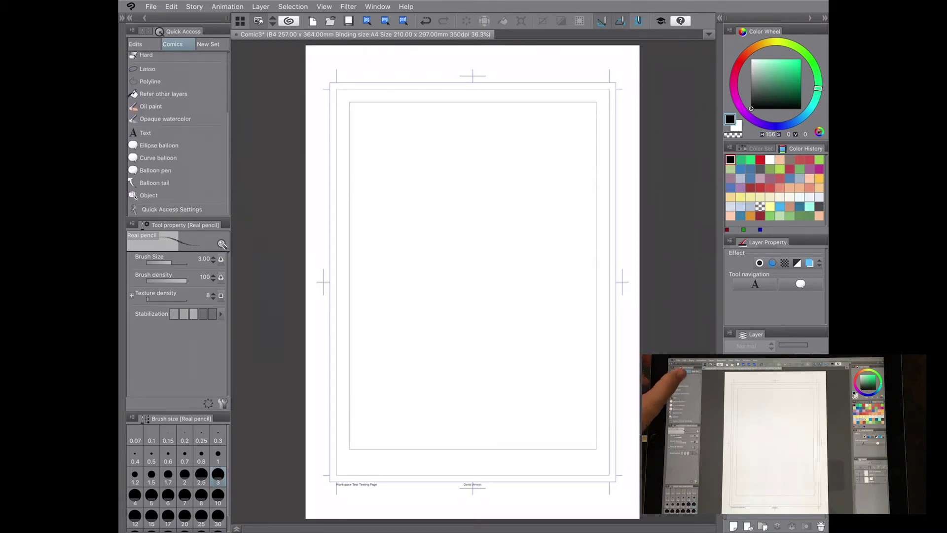
scroll(177, 133, "up", 5)
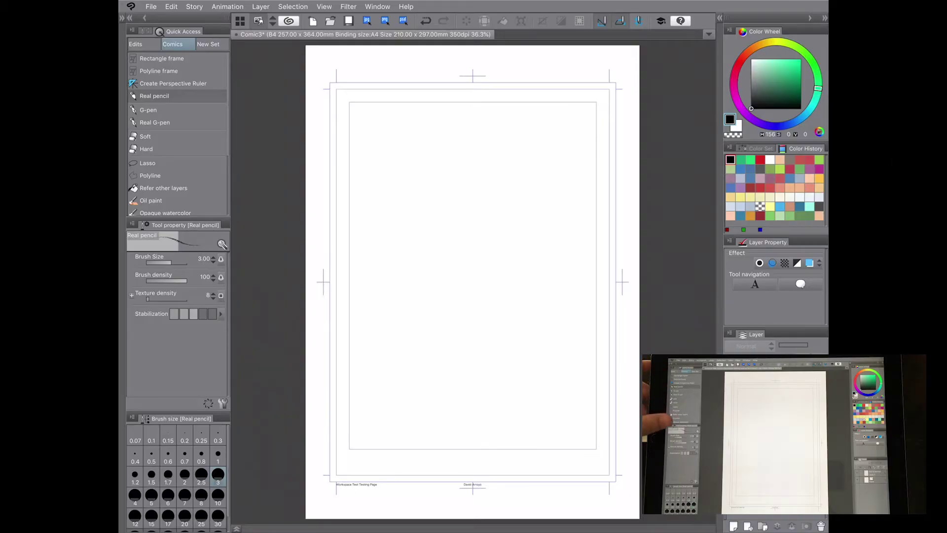
scroll(177, 136, "down", 1)
scroll(177, 135, "up", 2)
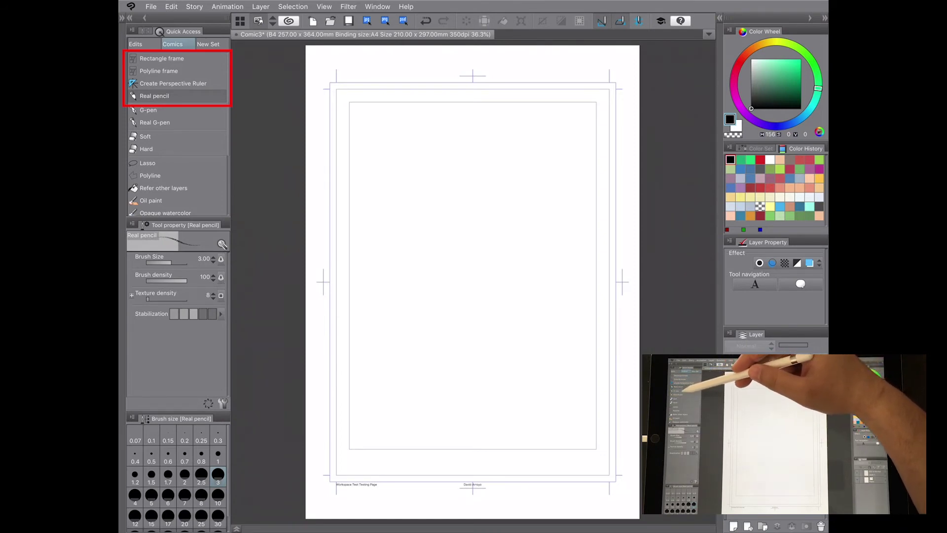
Step: Select G-pen and switch to the Soft eraser in the Comics set, and look through its remaining tools
left_click(149, 110)
left_click(146, 137)
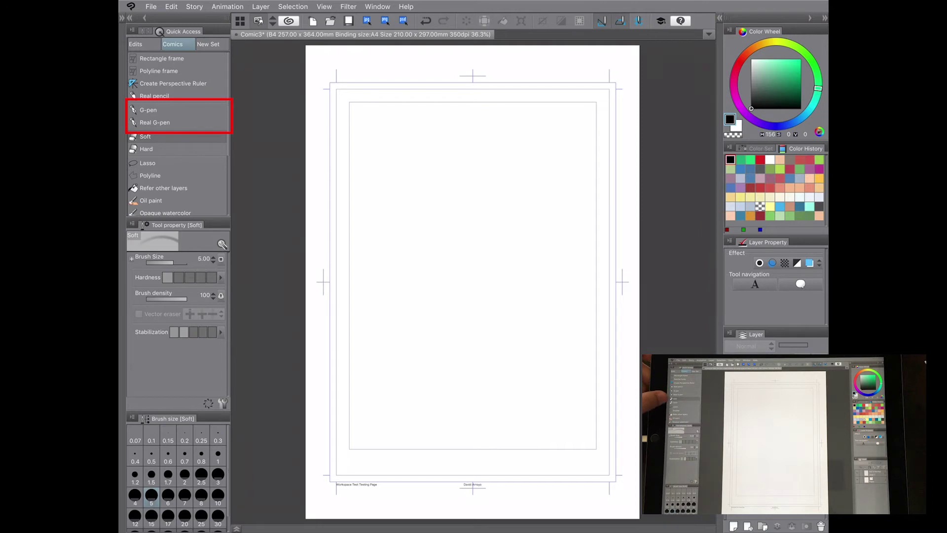
scroll(170, 143, "down", 3)
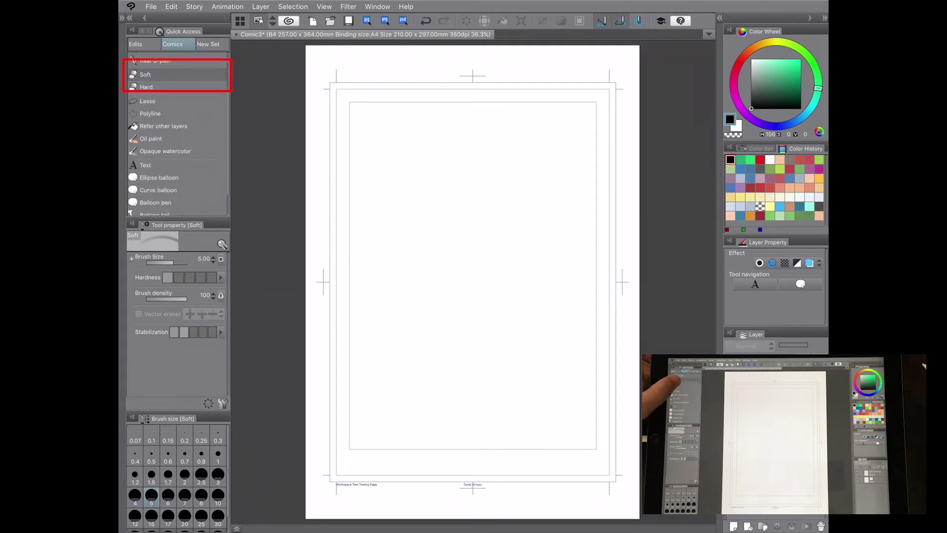
scroll(178, 133, "down", 1)
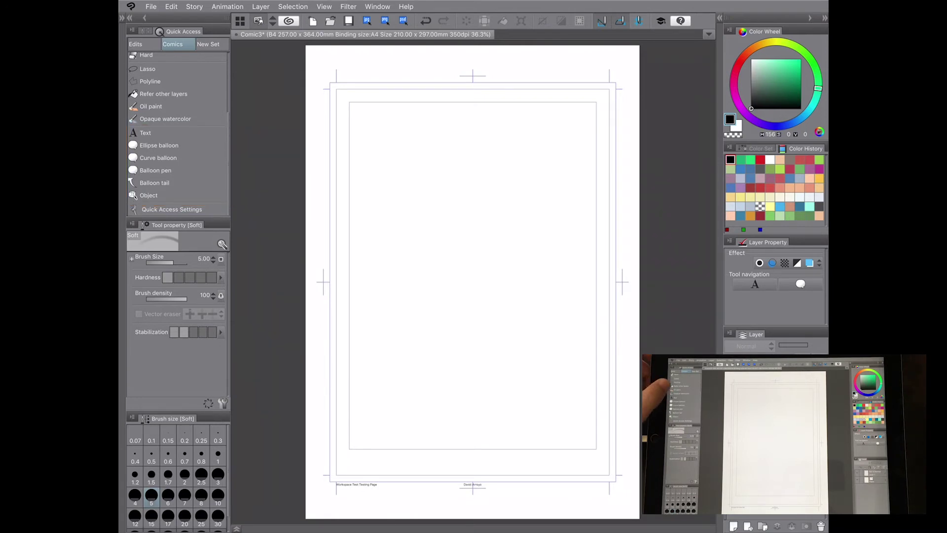
scroll(178, 133, "up", 5)
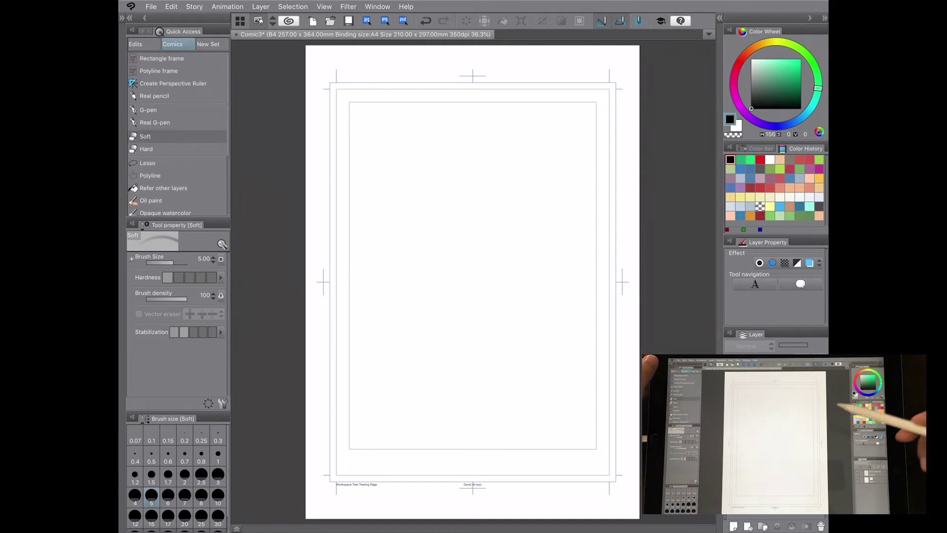
Step: Delete the Quick Access set New Set
left_click(209, 45)
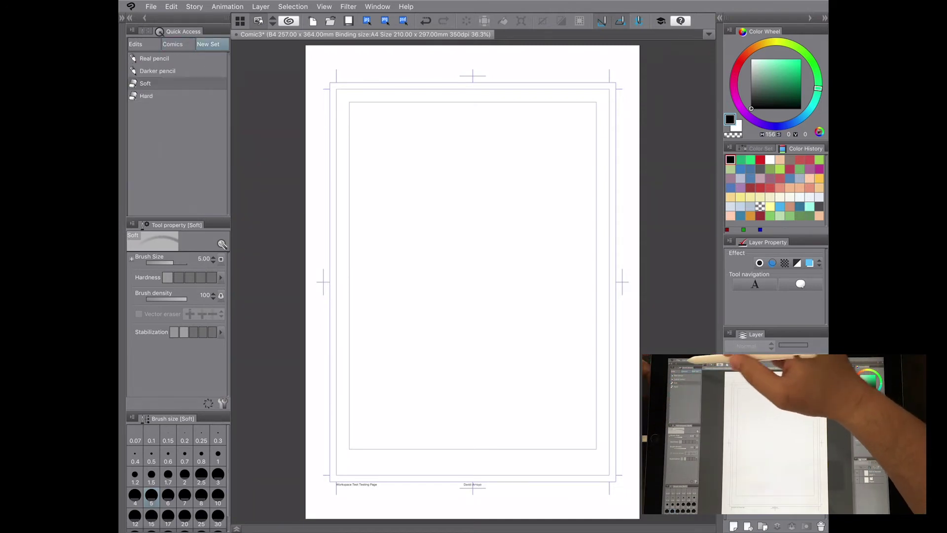
left_click(132, 30)
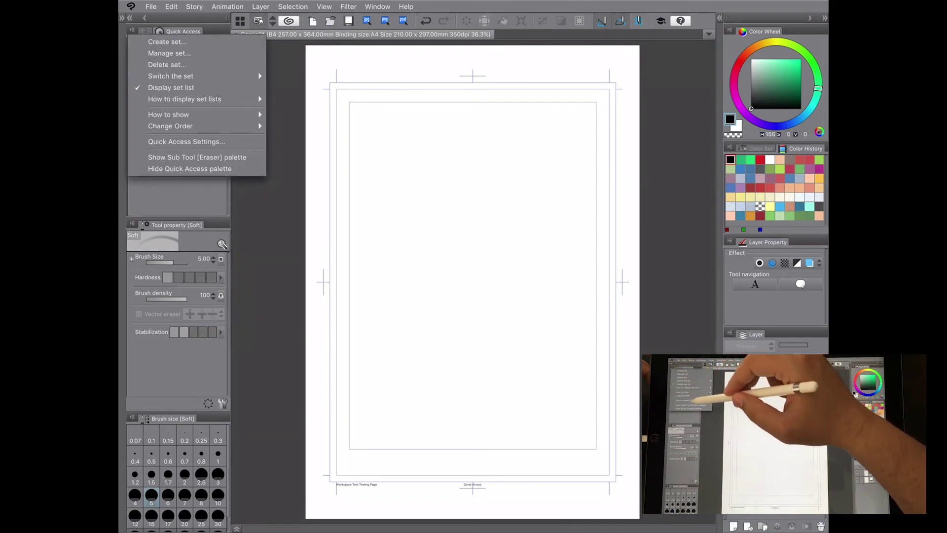
left_click(167, 65)
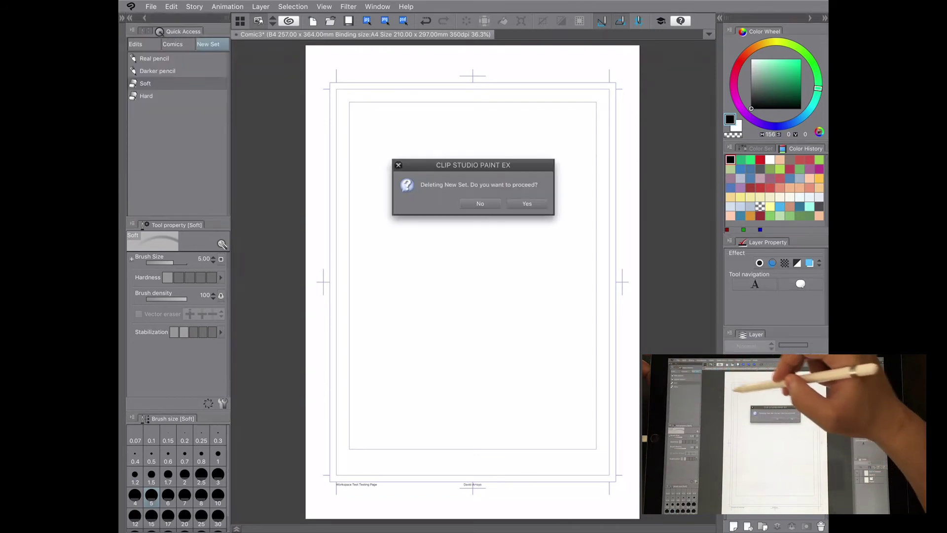
left_click(527, 203)
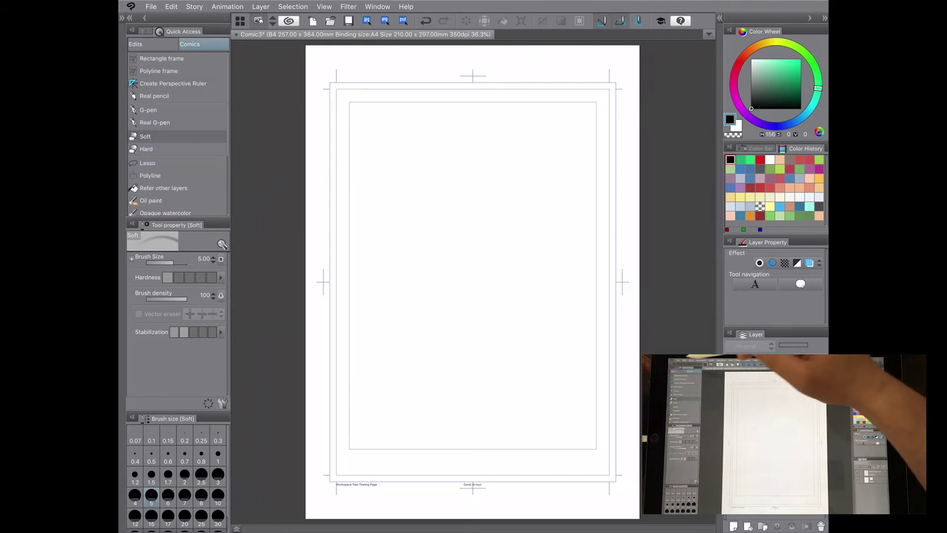
left_click(132, 31)
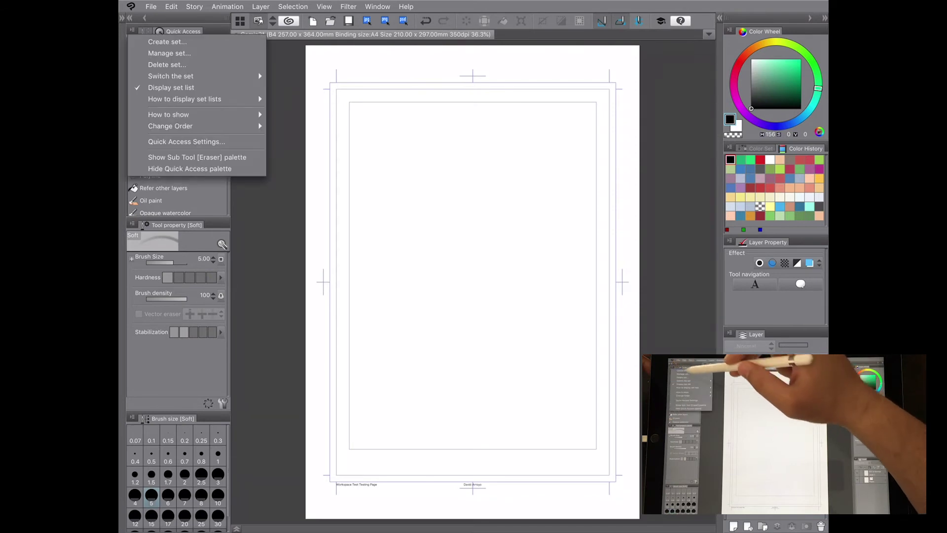
left_click(169, 54)
left_click(167, 64)
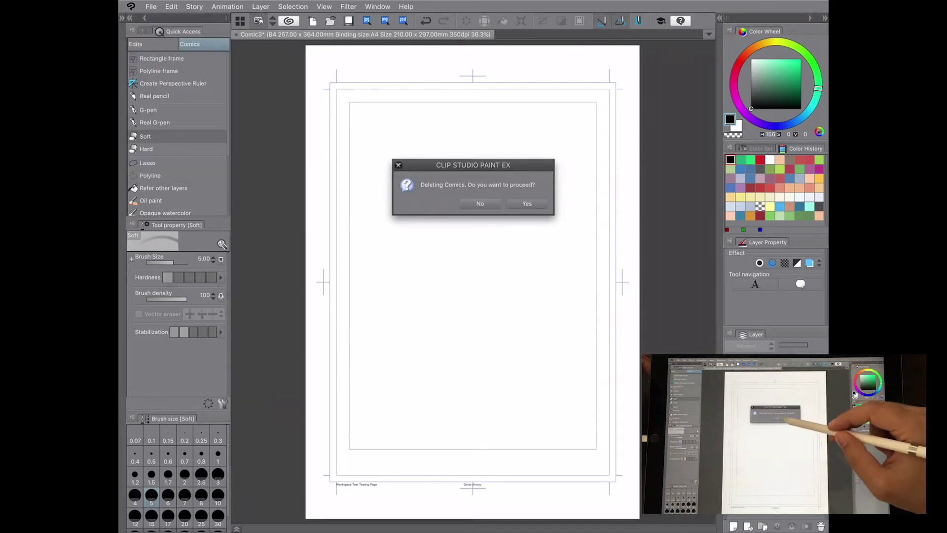
left_click(479, 203)
Step: Open the name setting of the Comics set and accept it as Comics
left_click(132, 30)
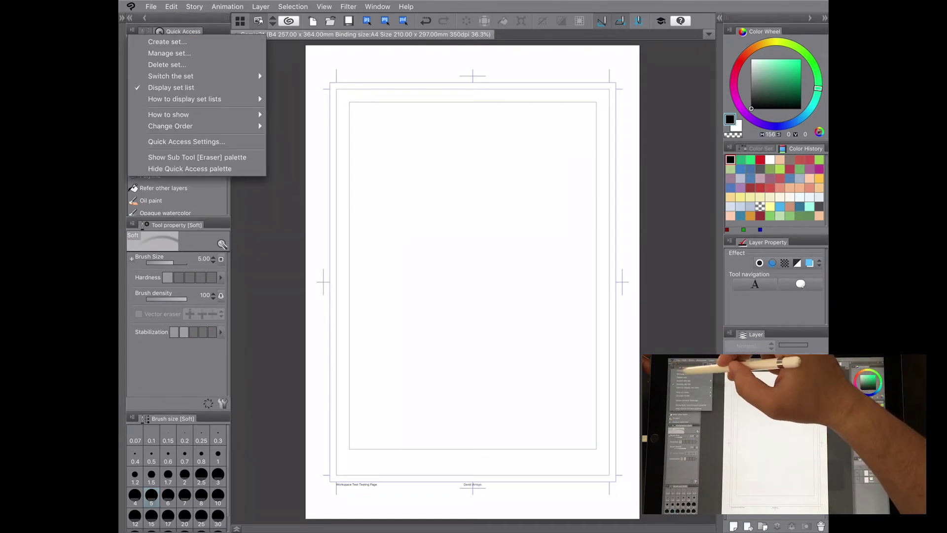
left_click(169, 54)
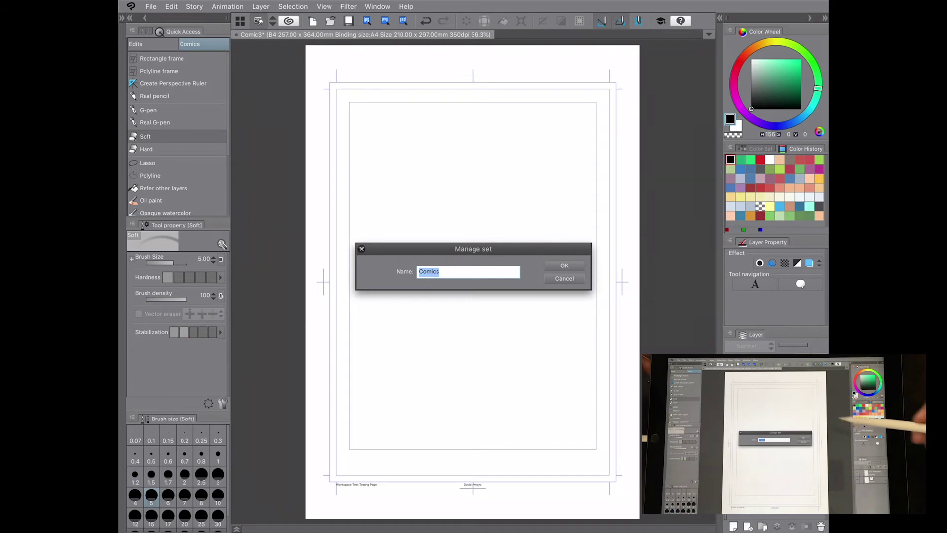
left_click(564, 265)
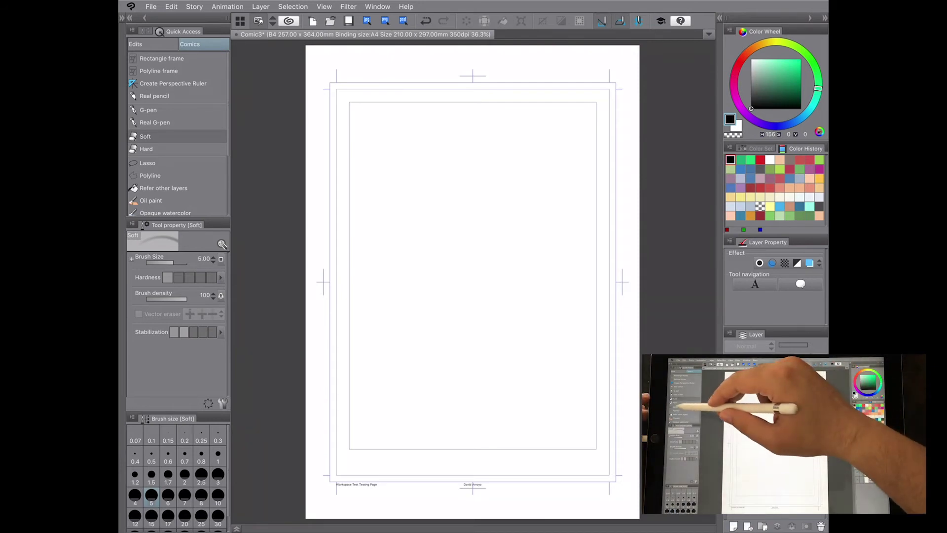
Step: Switch to the Lasso selection tool in the Comics Quick Access set
left_click(148, 164)
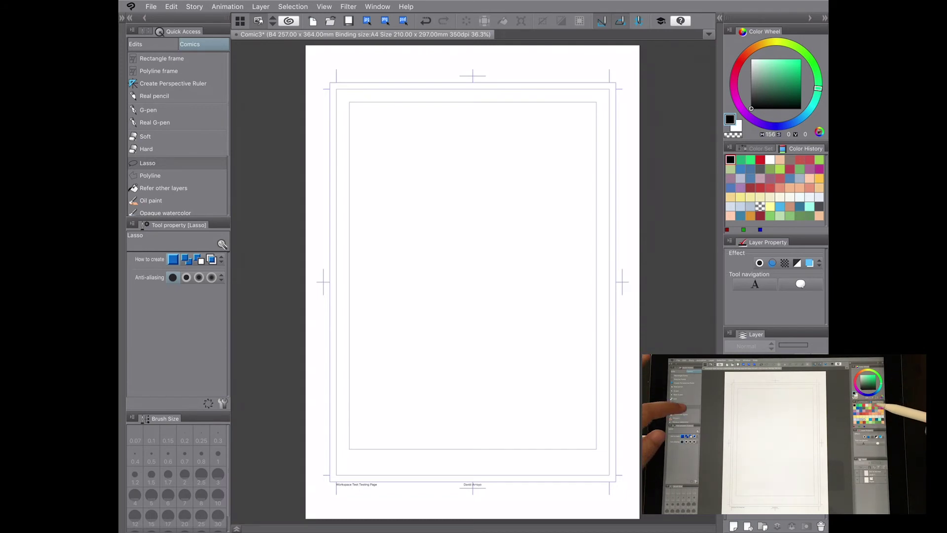
scroll(178, 133, "down", 3)
mouse_move(475, 144)
left_mouse_down()
mouse_move(490, 244)
mouse_move(547, 160)
mouse_move(491, 132)
mouse_move(481, 142)
left_mouse_up()
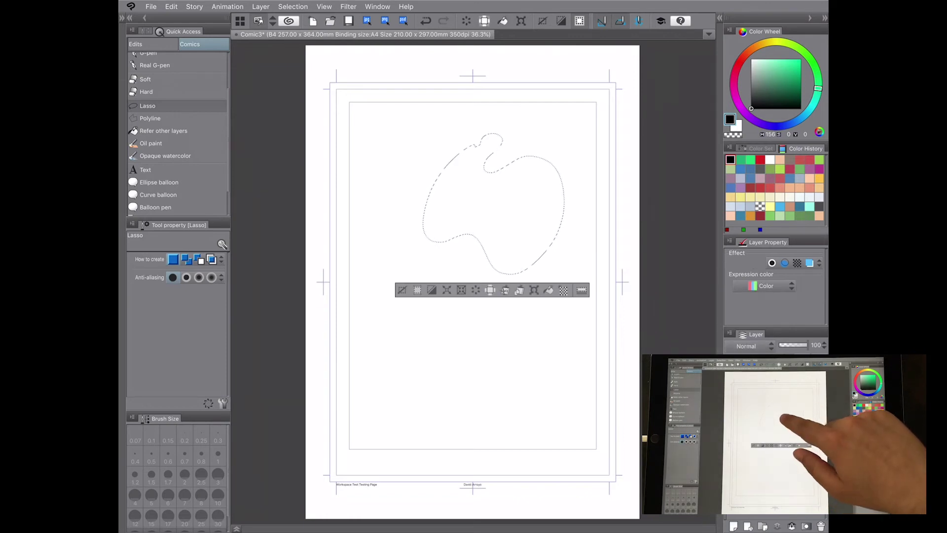
left_click(549, 290)
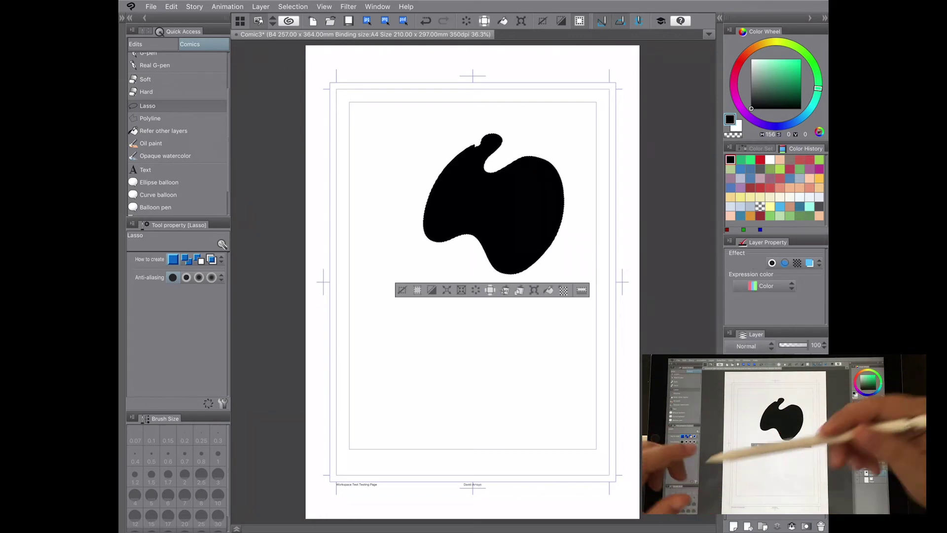
key("ctrl+z")
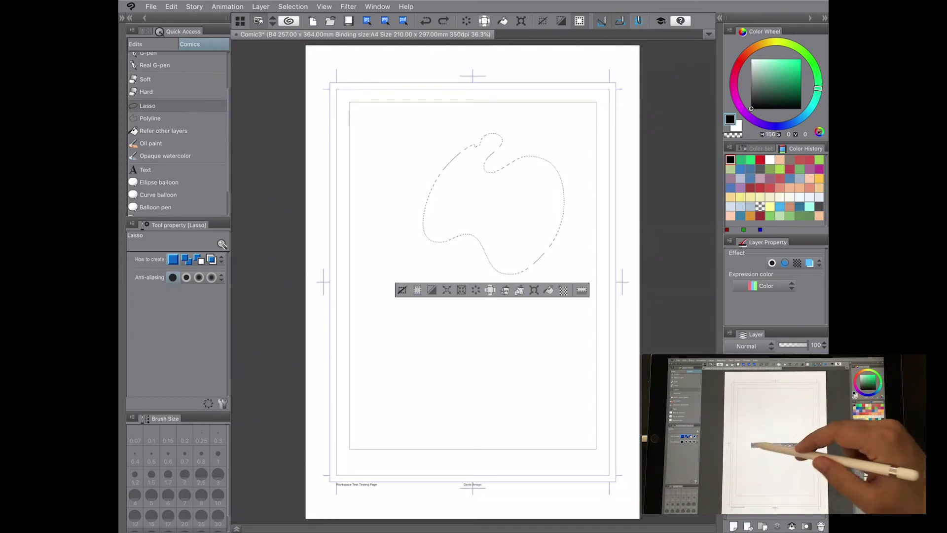
left_click(402, 290)
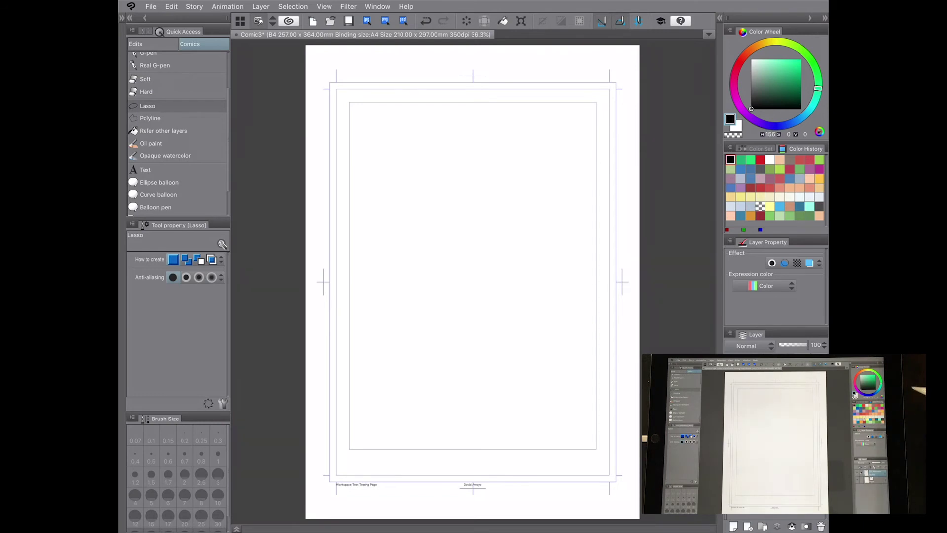
Step: Lasso a freehand shape in the upper part of the page, fill it with green (H 156, S 77, V 85) and deselect it
left_click(789, 66)
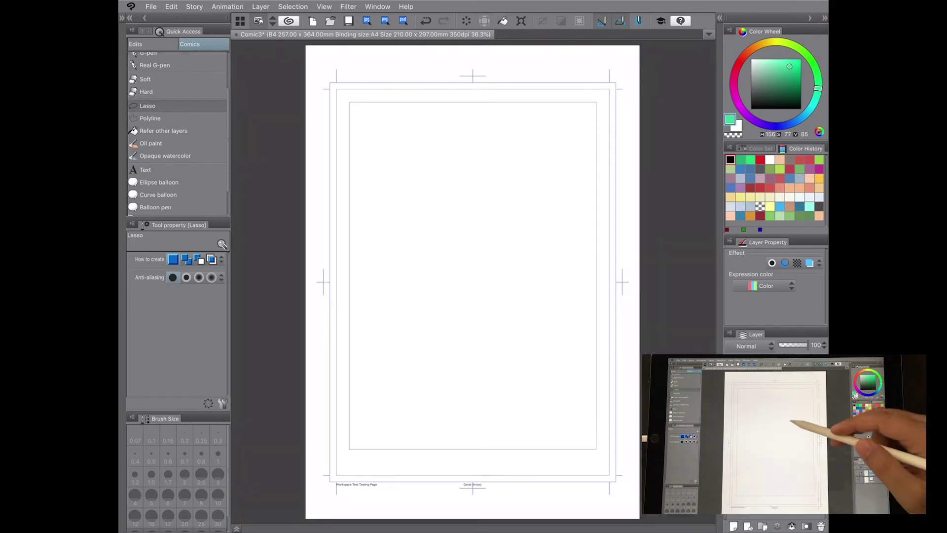
mouse_move(412, 182)
left_mouse_down()
mouse_move(482, 140)
mouse_move(436, 141)
mouse_move(414, 124)
left_mouse_up()
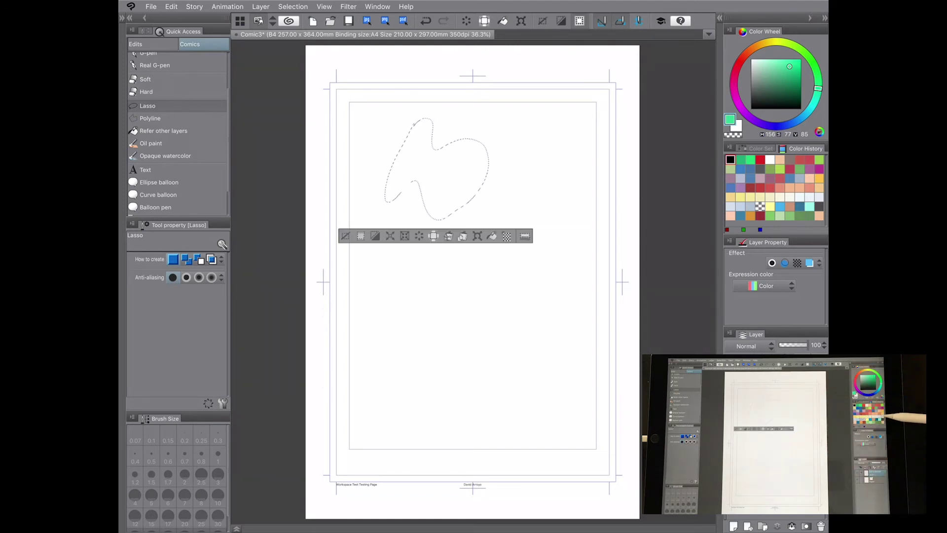
left_click(491, 236)
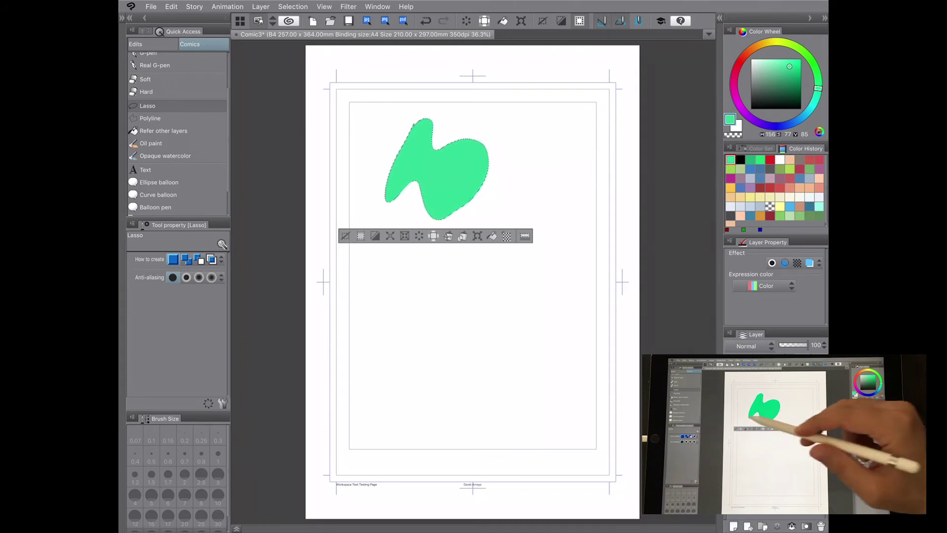
left_click(345, 236)
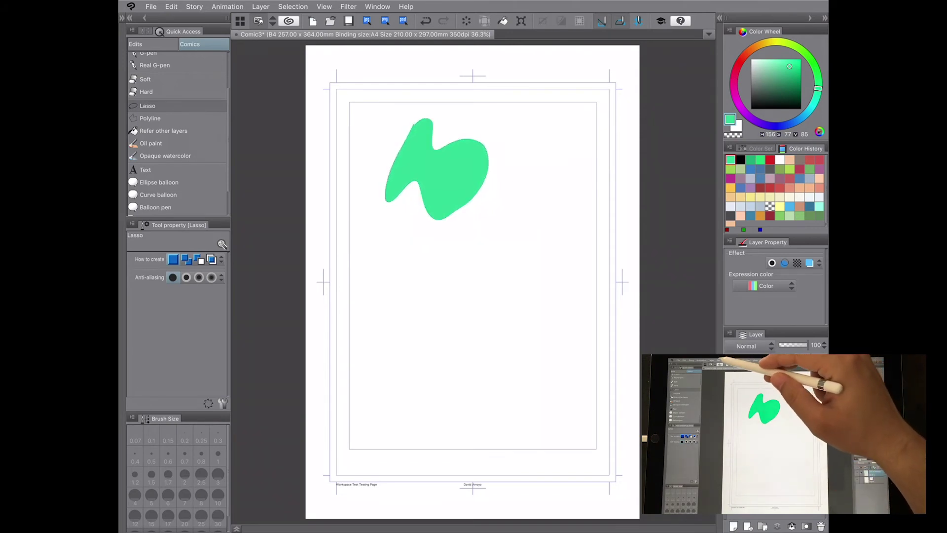
Step: Examine the command bar options for using different tools with fingers and pen, and close them without changes
left_click(258, 21)
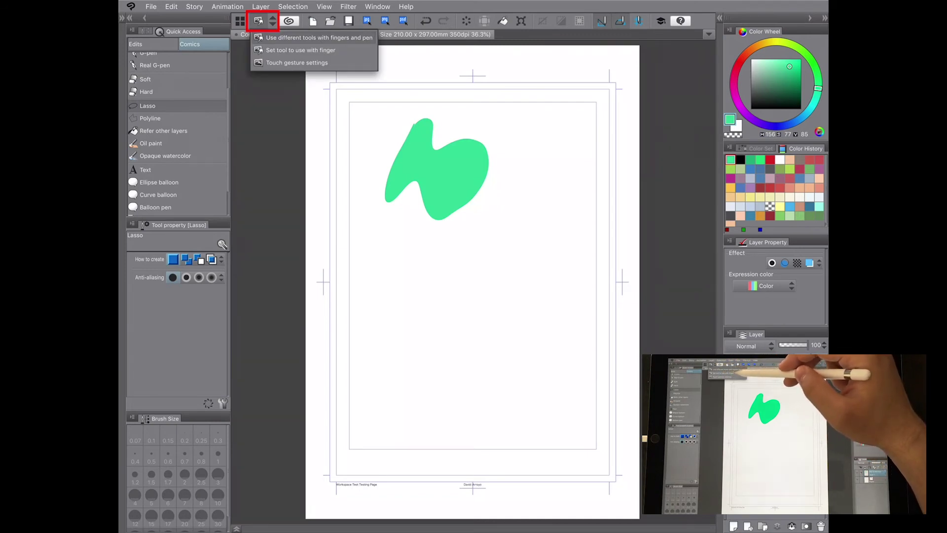
left_click(270, 21)
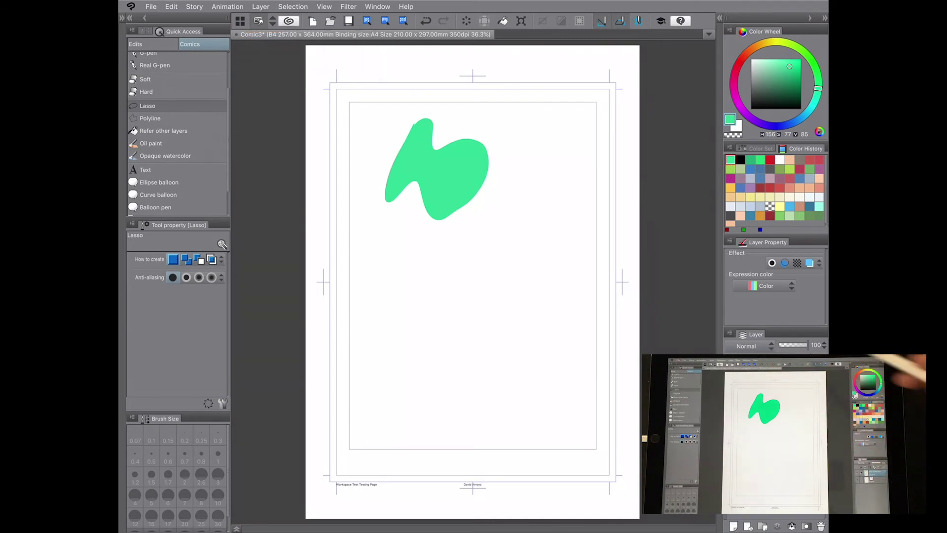